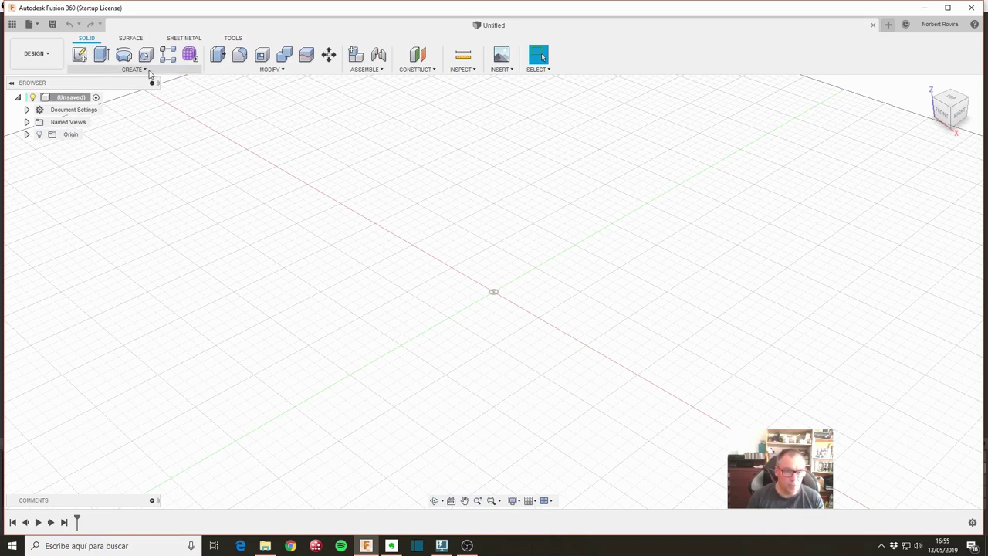
Step: Create a cylinder 44.721 mm in diameter and 145 mm long on the vertical origin plane
left_click(146, 71)
left_click(126, 246)
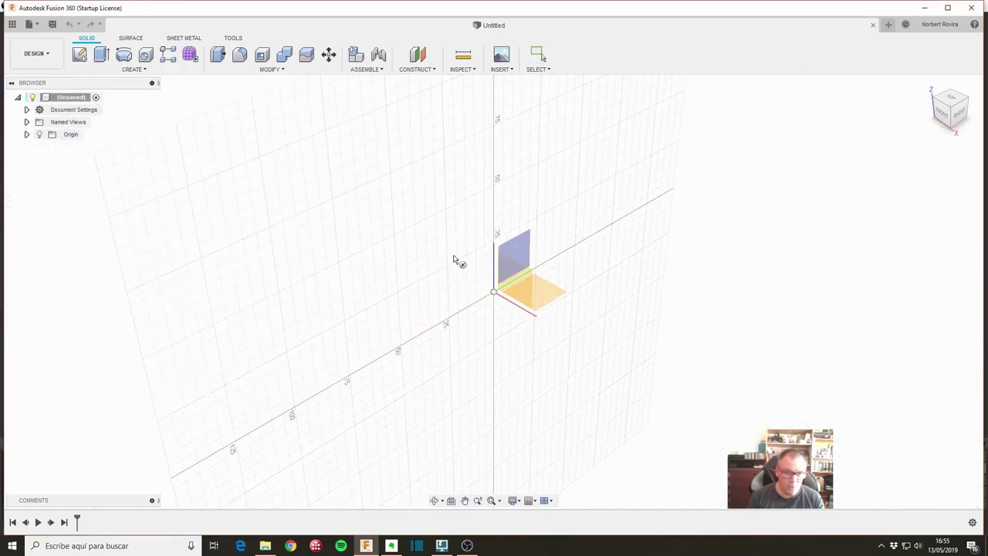
left_click(510, 287)
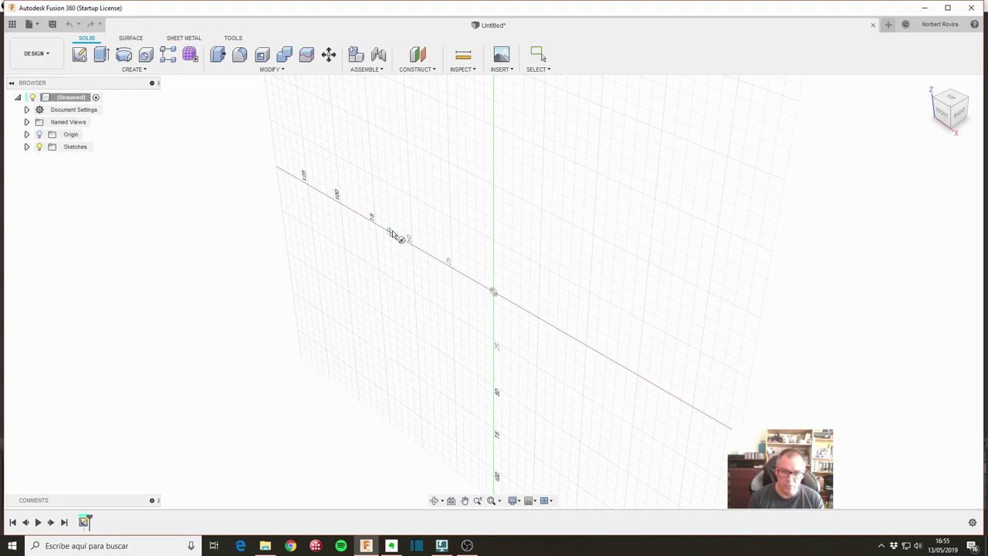
left_click(391, 234)
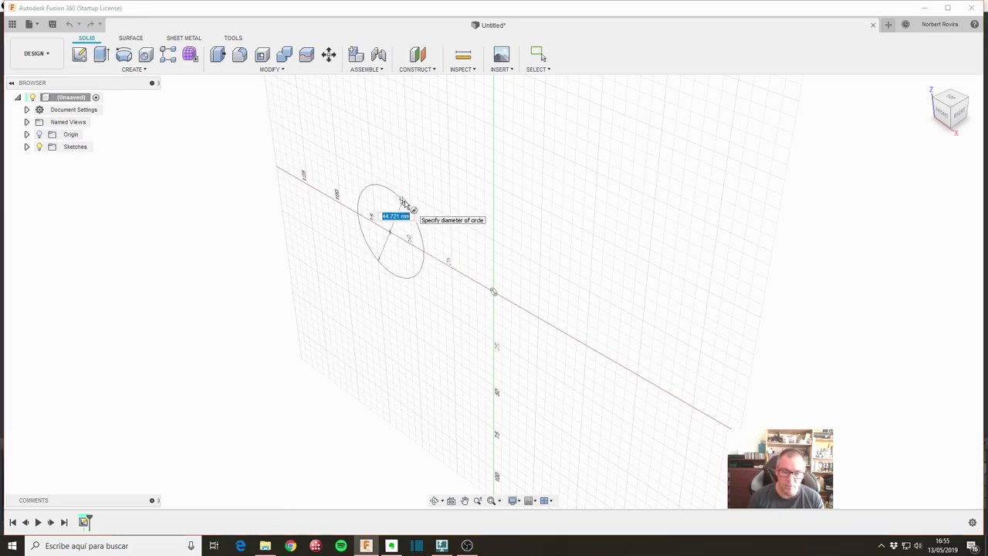
left_click(404, 197)
mouse_move(413, 224)
left_mouse_down()
mouse_move(464, 188)
mouse_move(611, 125)
left_mouse_up()
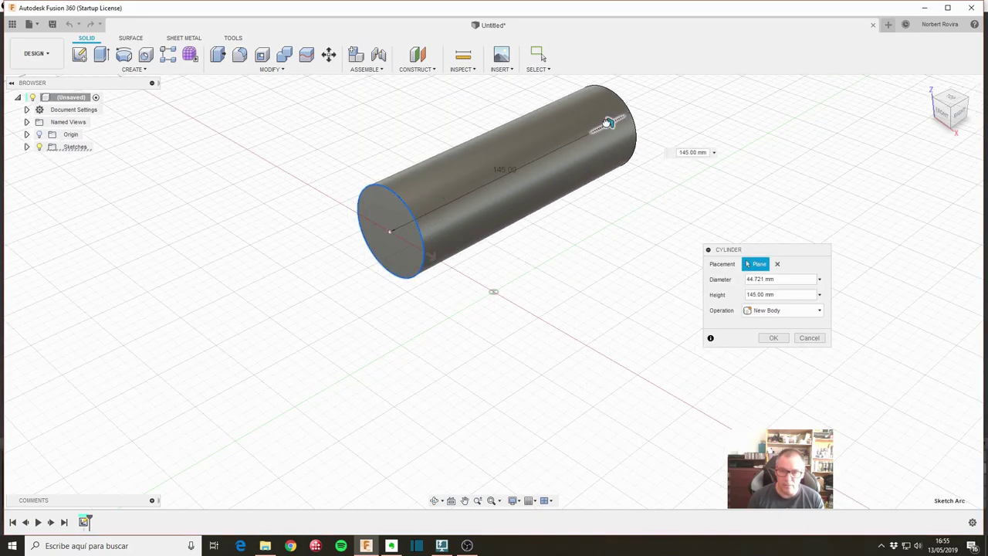
left_click(775, 339)
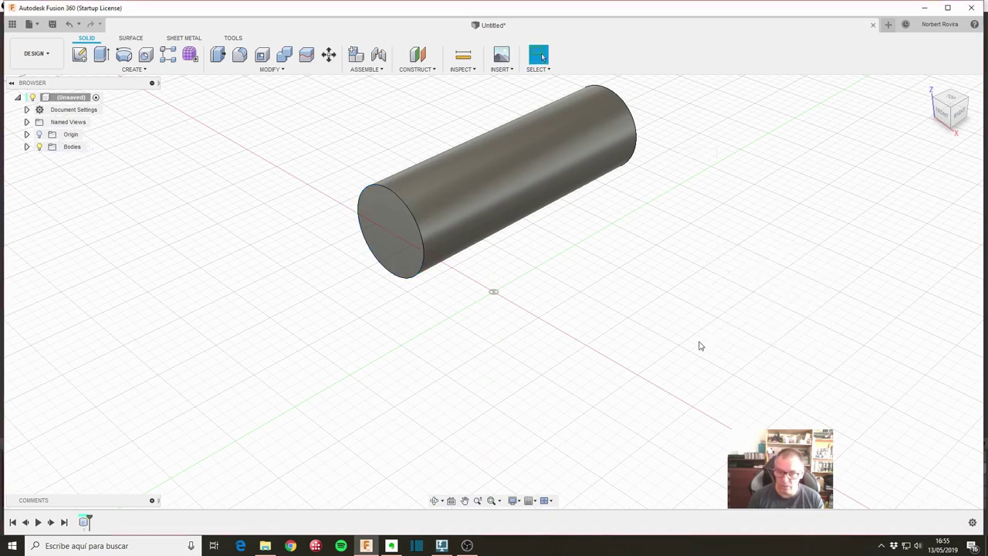
left_click(85, 58)
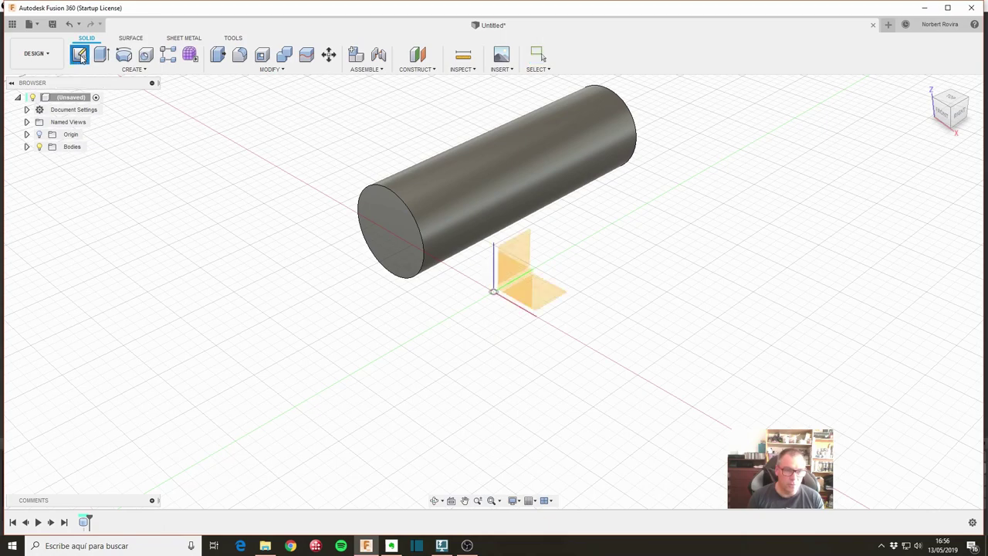
Step: Draw a center-to-center slot beside the cylinder on the vertical origin plane and finish the sketch
left_click(522, 253)
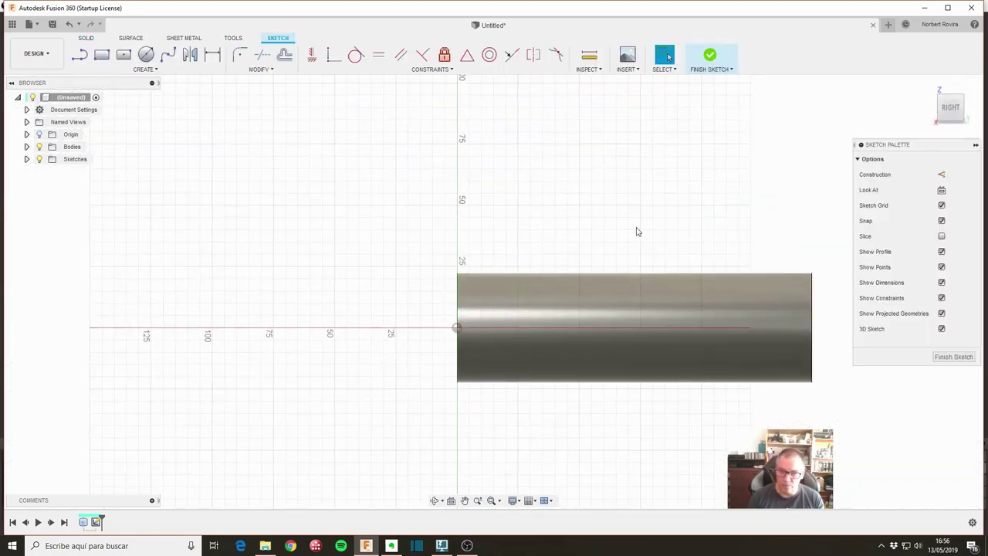
middle_click_drag(637, 231, 455, 197)
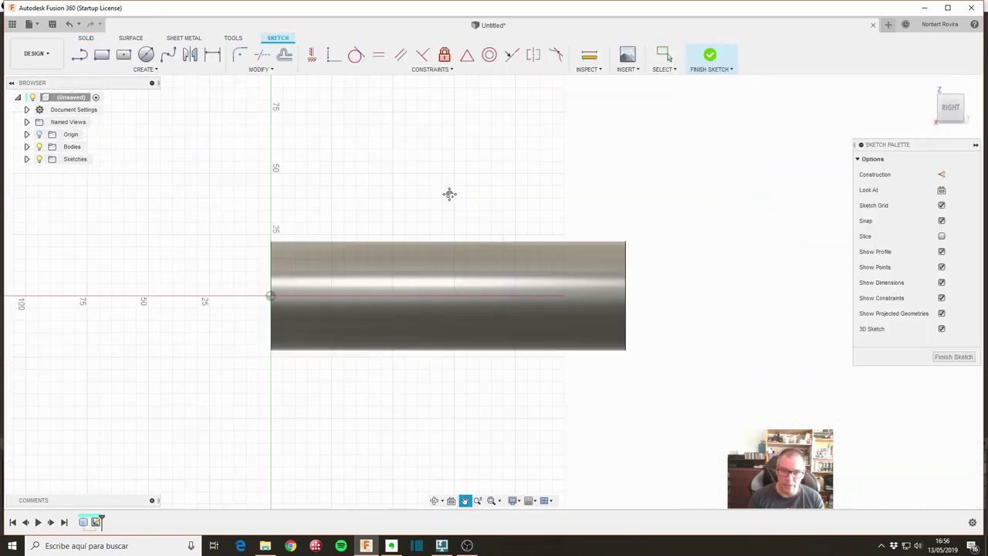
left_click(157, 70)
mouse_move(108, 151)
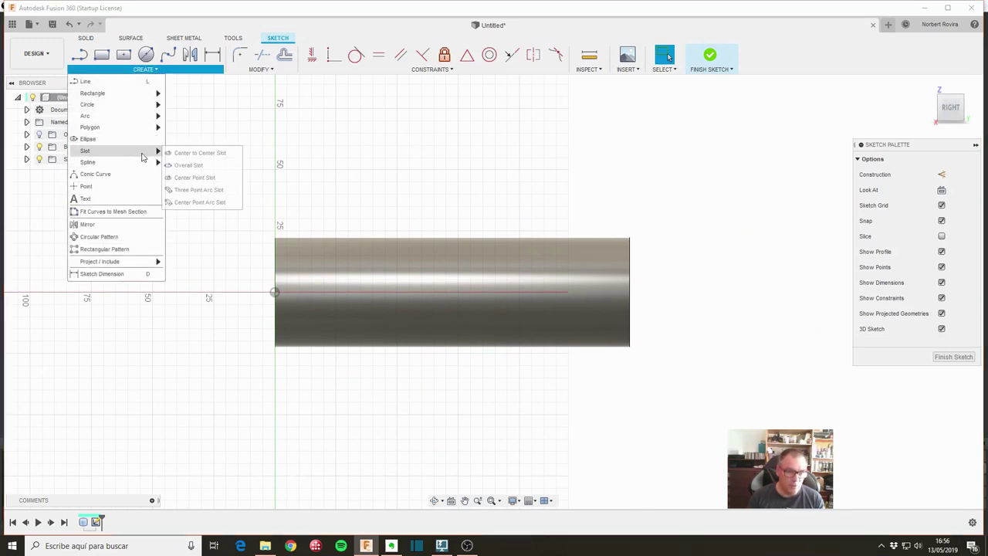
left_click(200, 153)
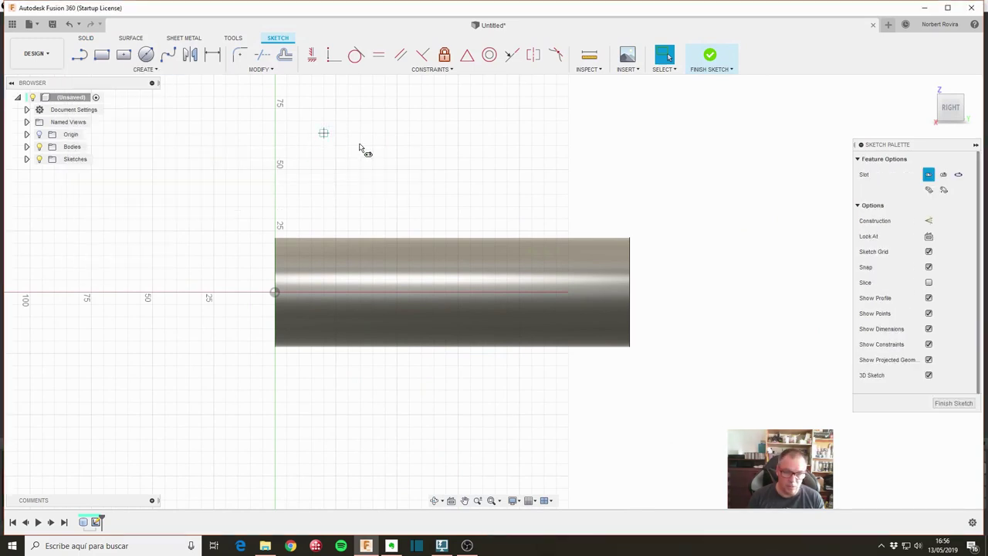
left_click(372, 292)
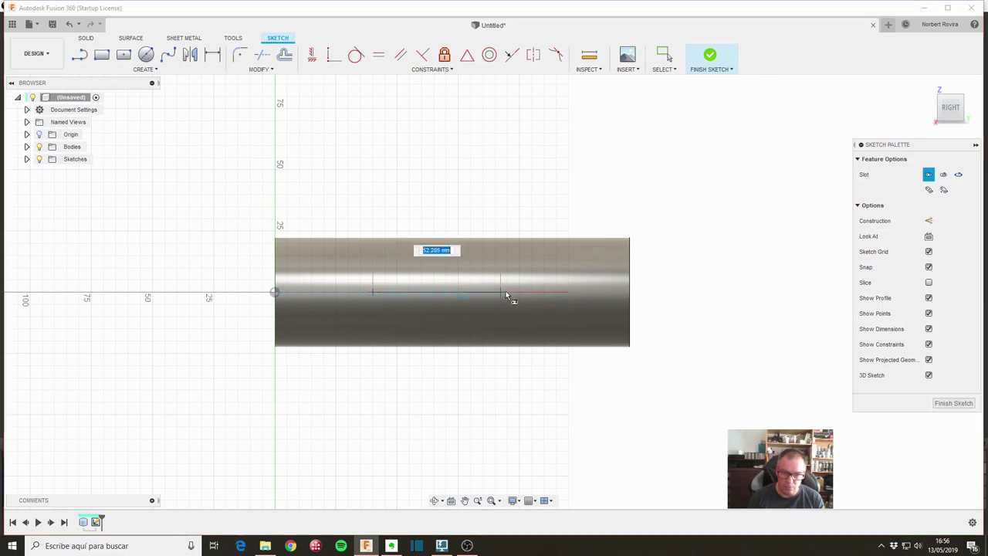
left_click(519, 292)
left_click(530, 263)
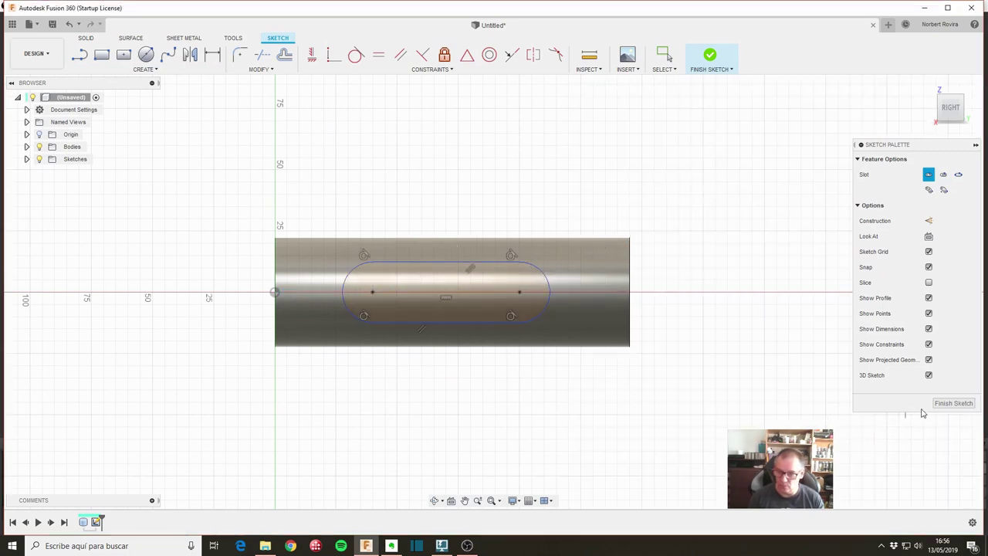
left_click(953, 403)
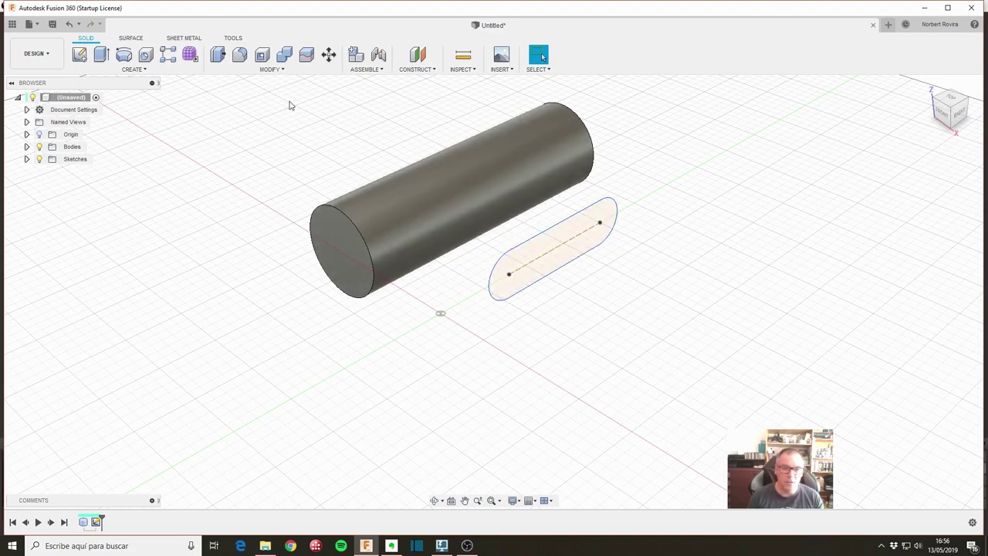
Step: Split the cylinder's curved side face with the slot profile, then orbit to inspect the outline
left_click(283, 70)
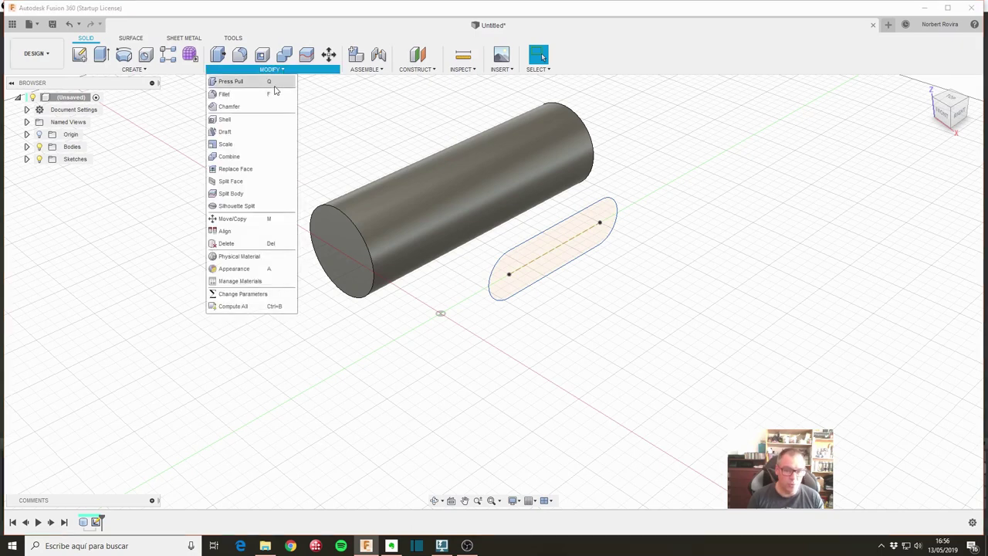
left_click(253, 187)
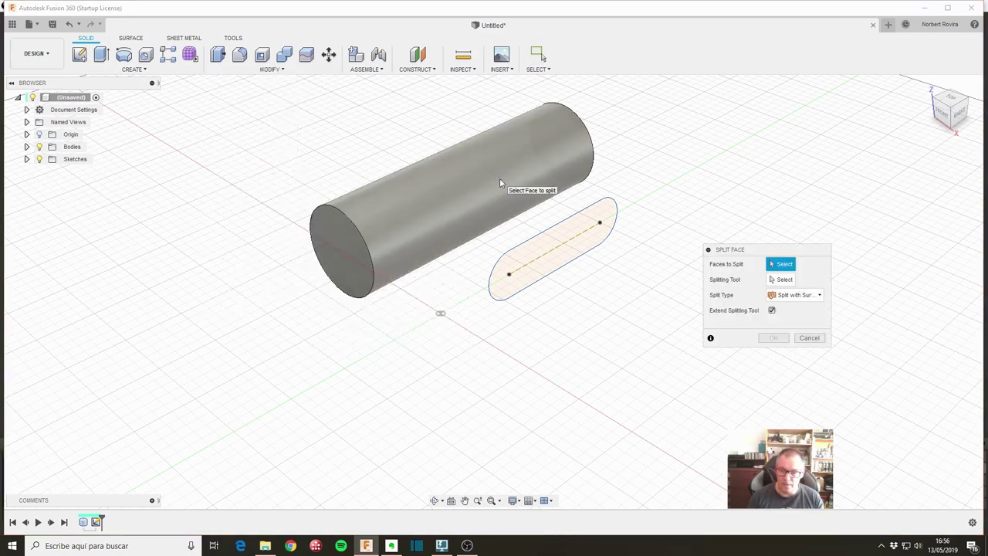
left_click(499, 182)
left_click(782, 280)
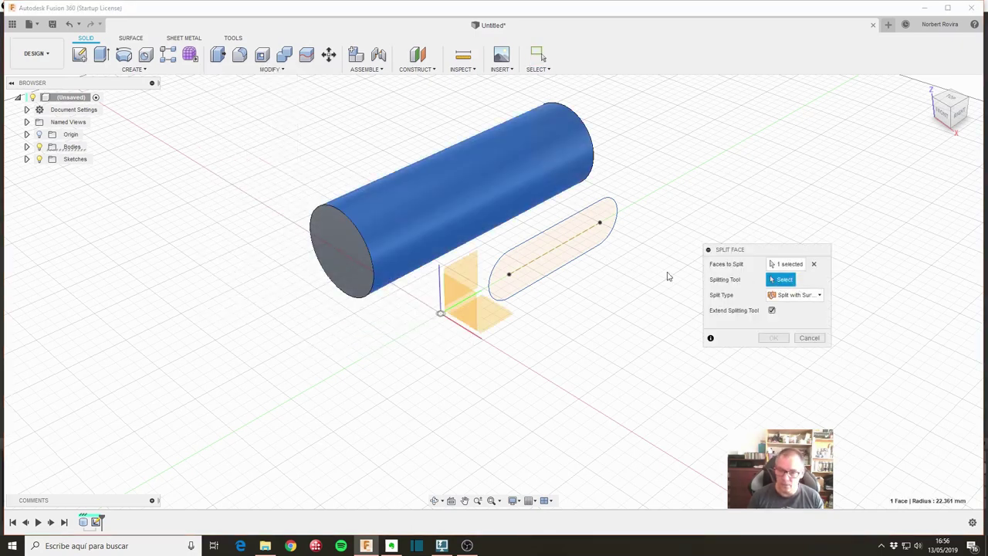
left_click(568, 225)
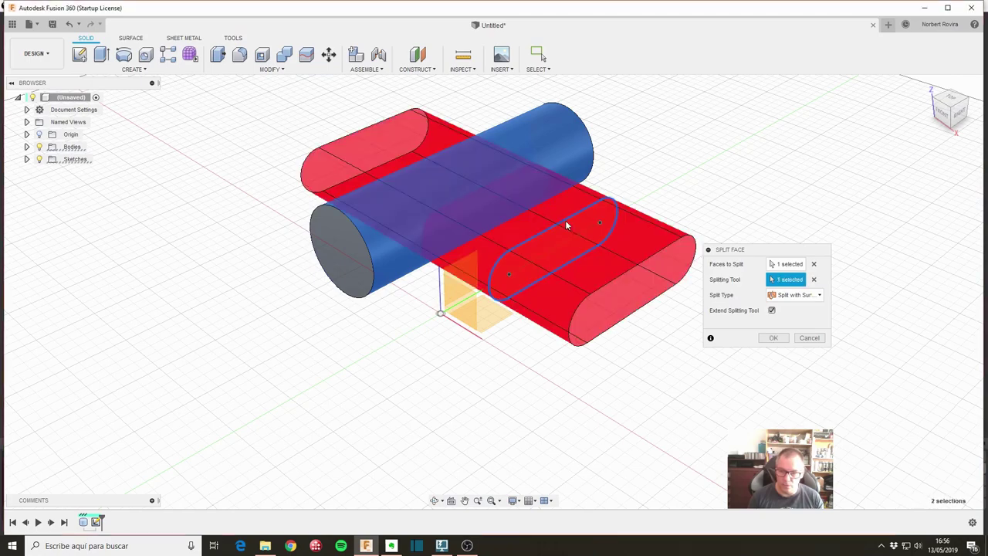
left_click(773, 338)
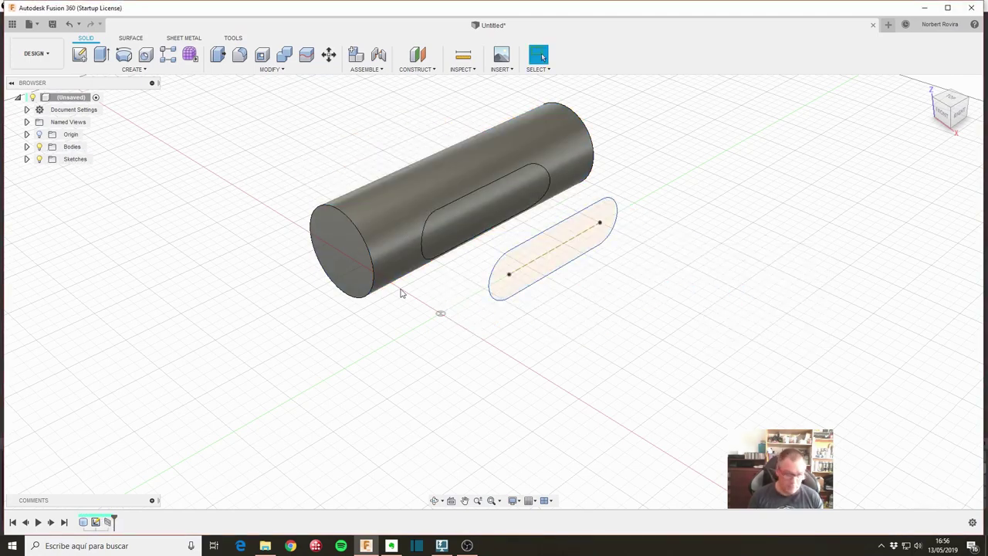
mouse_move(400, 294)
middle_mouse_down("shift")
mouse_move(386, 256)
mouse_move(305, 243)
mouse_move(315, 249)
mouse_move(441, 197)
mouse_move(472, 221)
middle_mouse_up("shift")
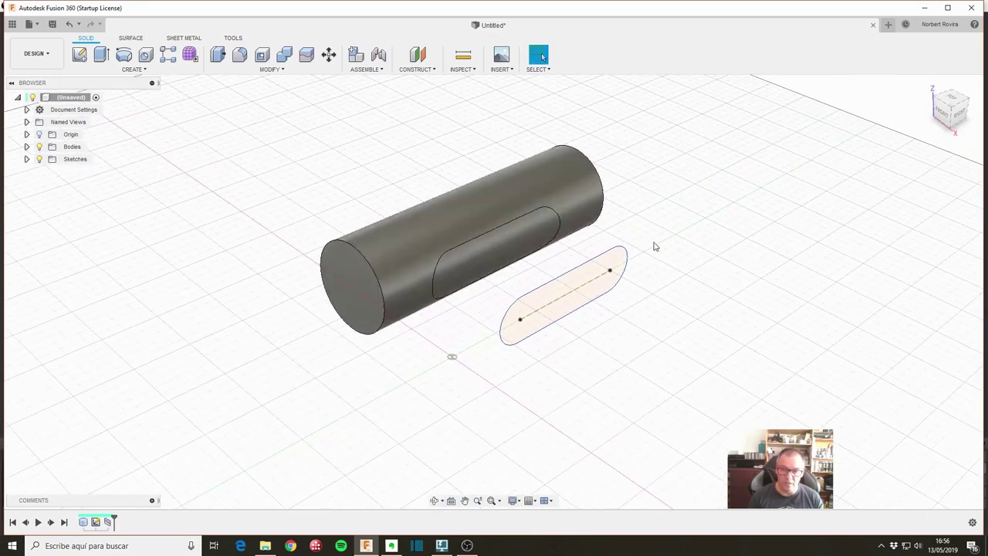
mouse_move(659, 258)
middle_mouse_down("shift")
mouse_move(423, 201)
mouse_move(420, 215)
middle_mouse_up("shift")
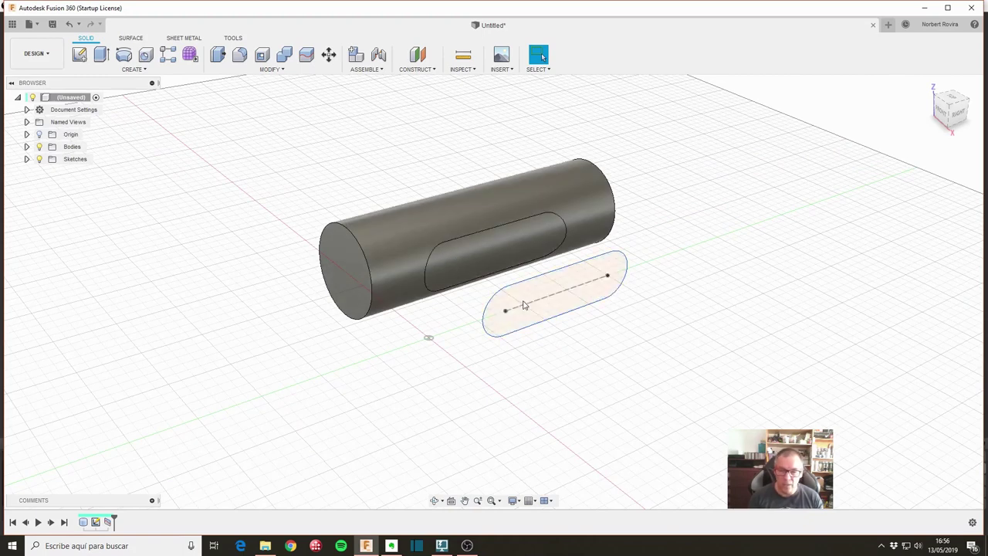
Step: Hide the slot sketch and view the cylinder from the RIGHT ViewCube side
left_click(27, 159)
left_click(48, 171)
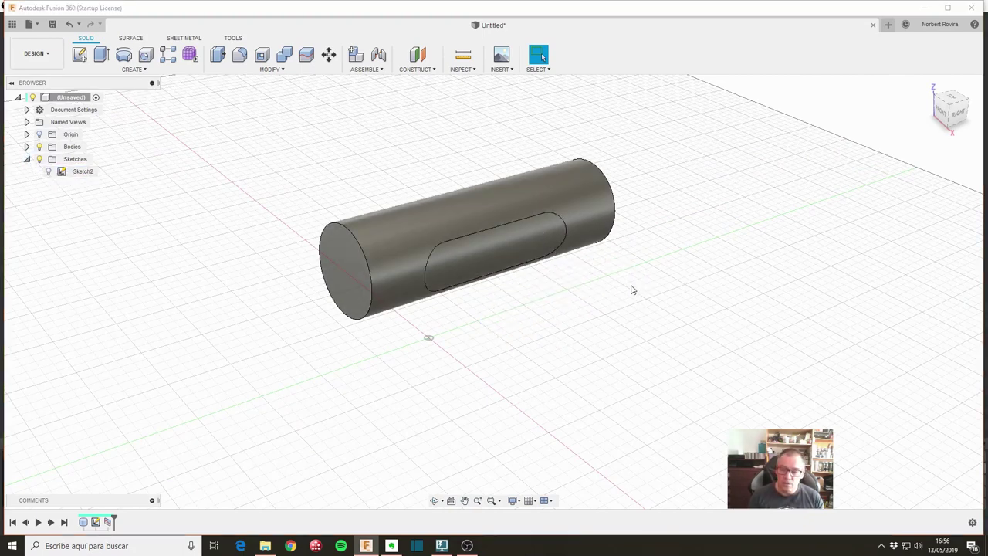
middle_click_drag(631, 286, 629, 265, "shift")
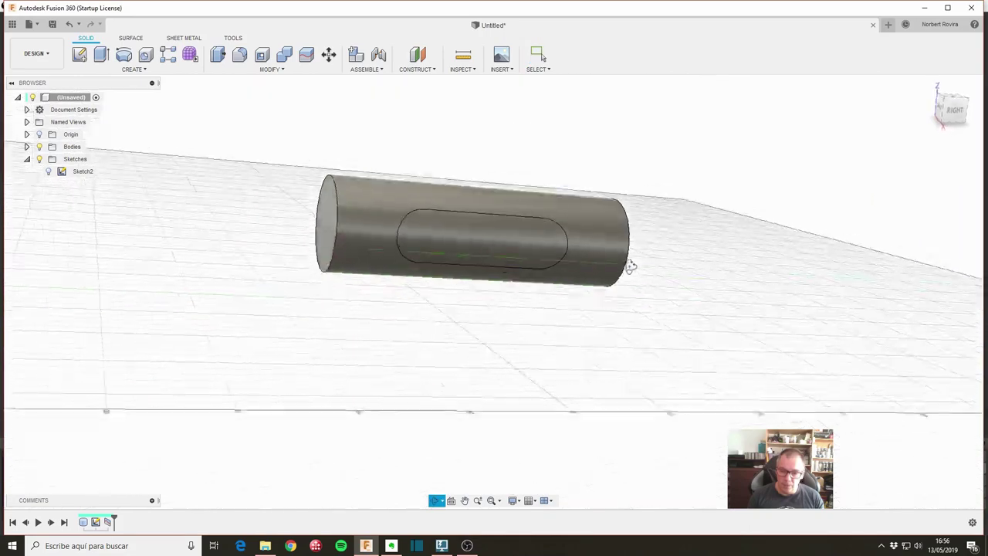
left_click(965, 113)
middle_click_drag(563, 185, 468, 176)
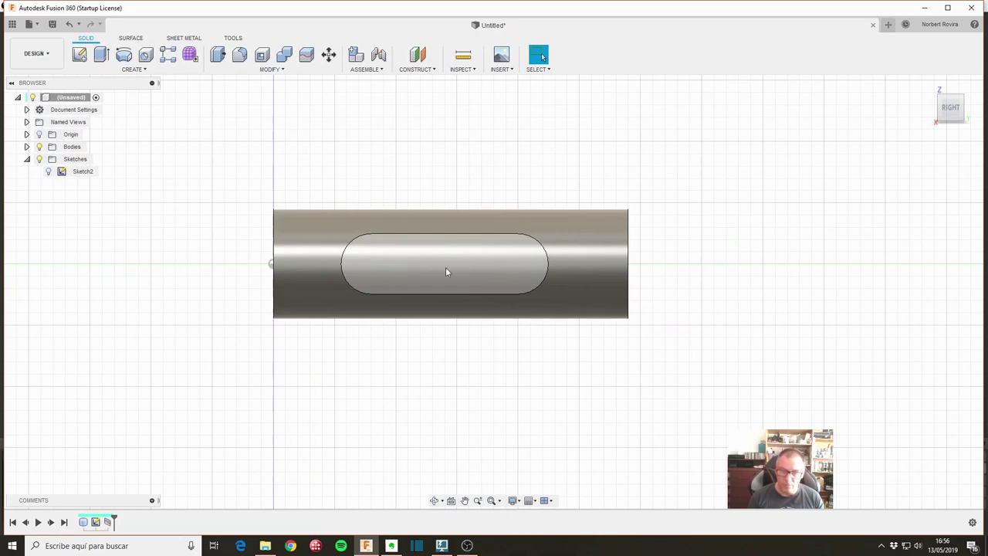
left_click(79, 54)
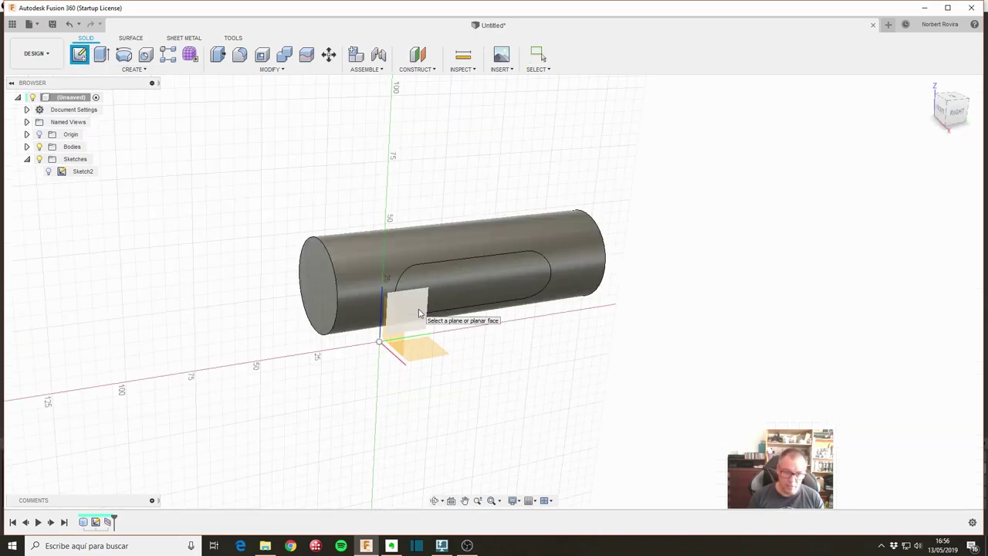
Step: On the vertical origin plane, draw three vertical lines across the slot region and finish the sketch
left_click(418, 309)
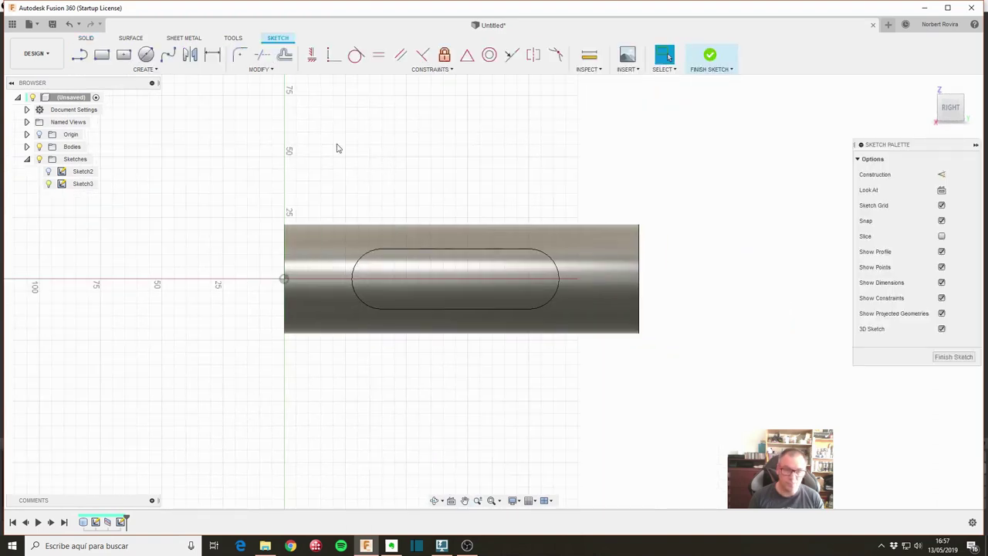
left_click(79, 54)
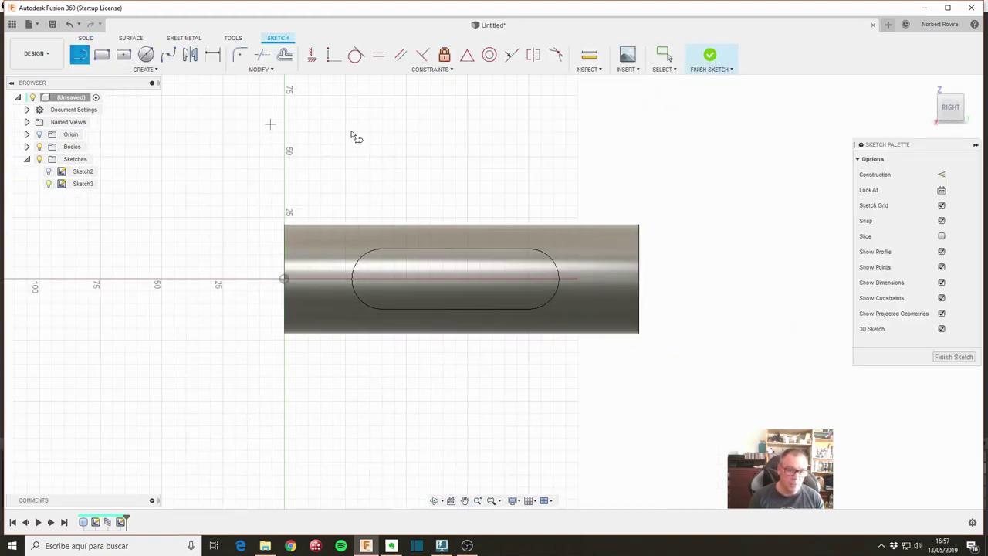
left_click(394, 216)
left_click(394, 352)
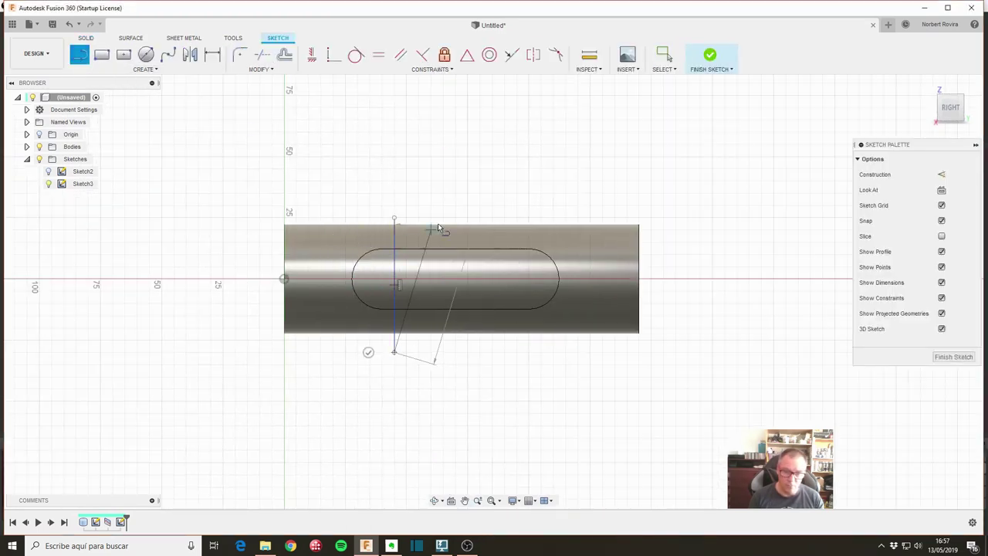
left_click(368, 352)
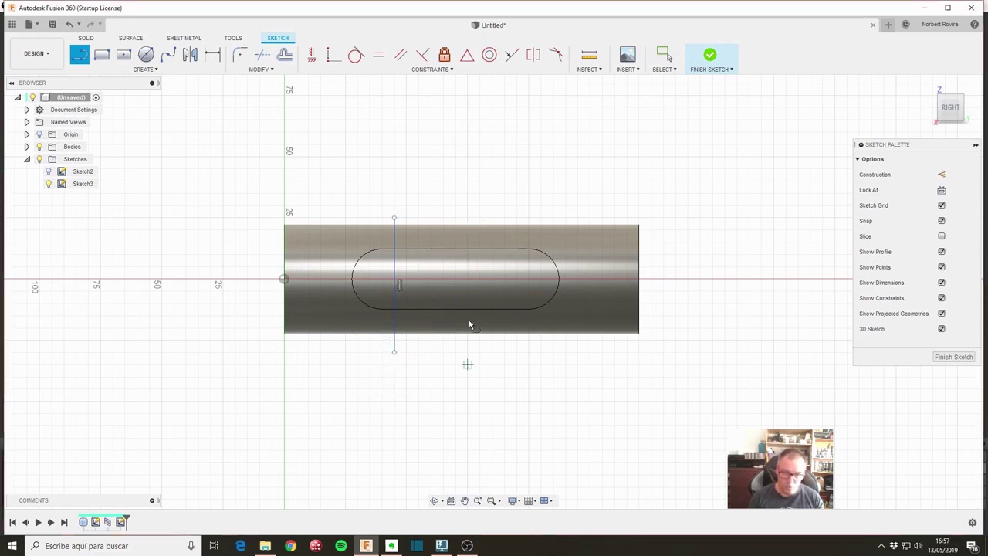
left_click(443, 218)
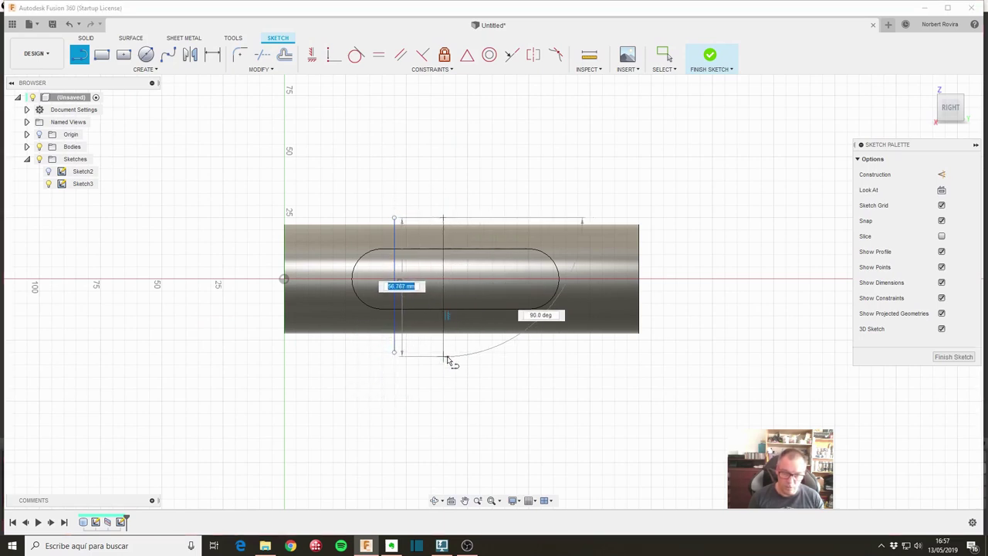
left_click(443, 357)
left_click(417, 356)
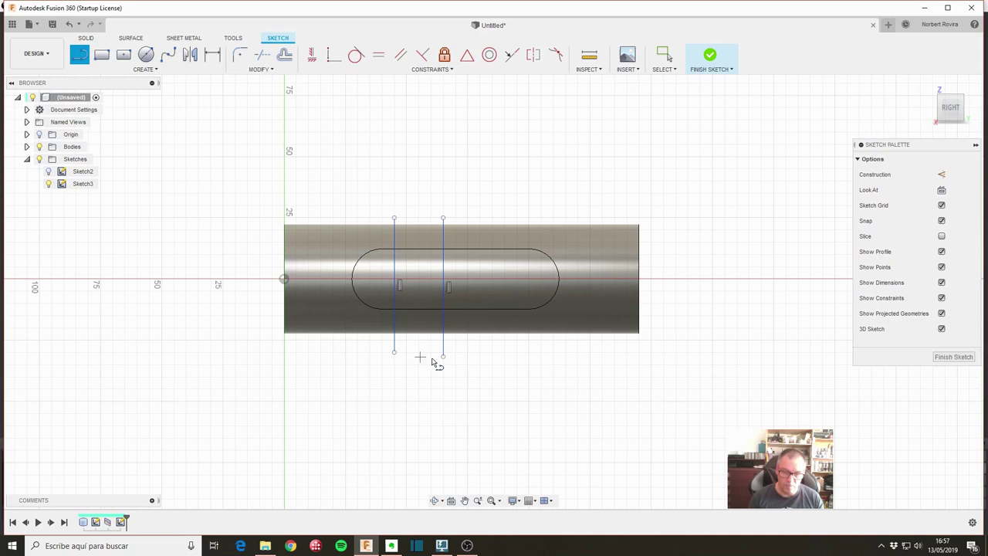
left_click(505, 218)
left_click(505, 357)
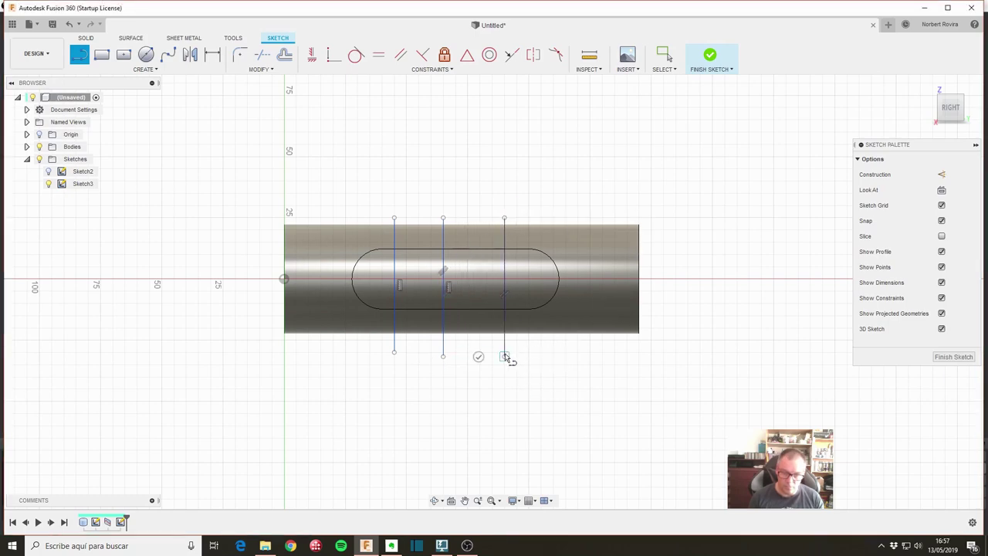
key("Escape")
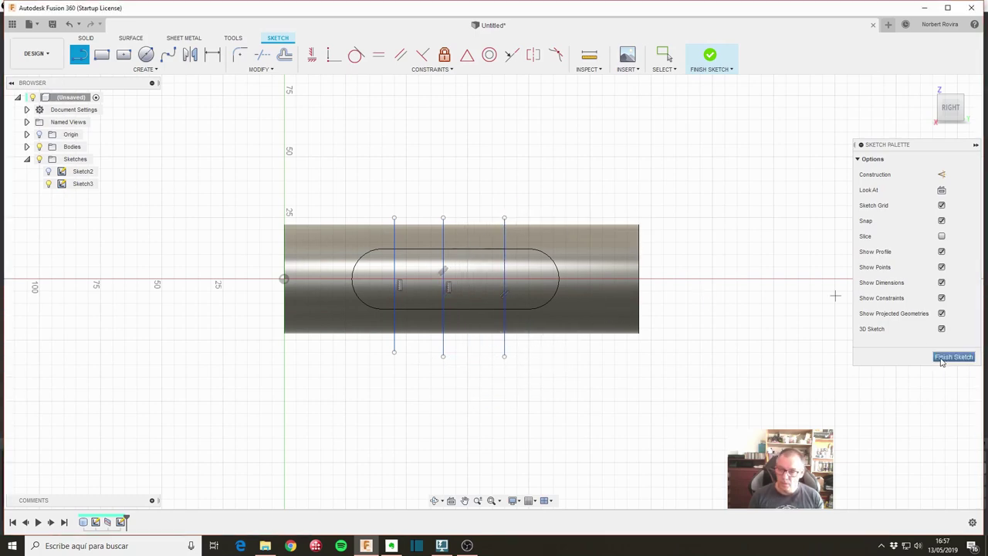
left_click(954, 356)
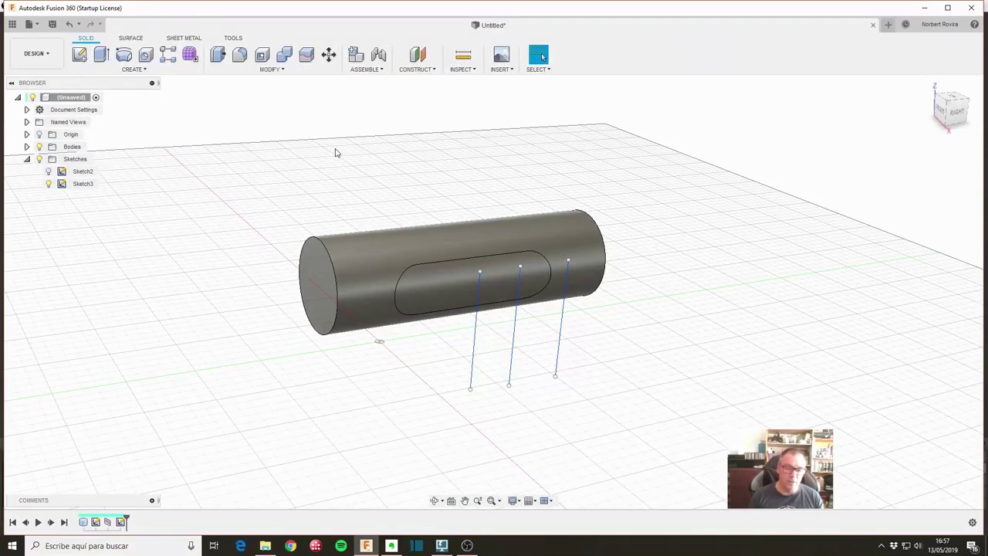
Step: Split the slot face along the first sketch line with Split Face
left_click(278, 71)
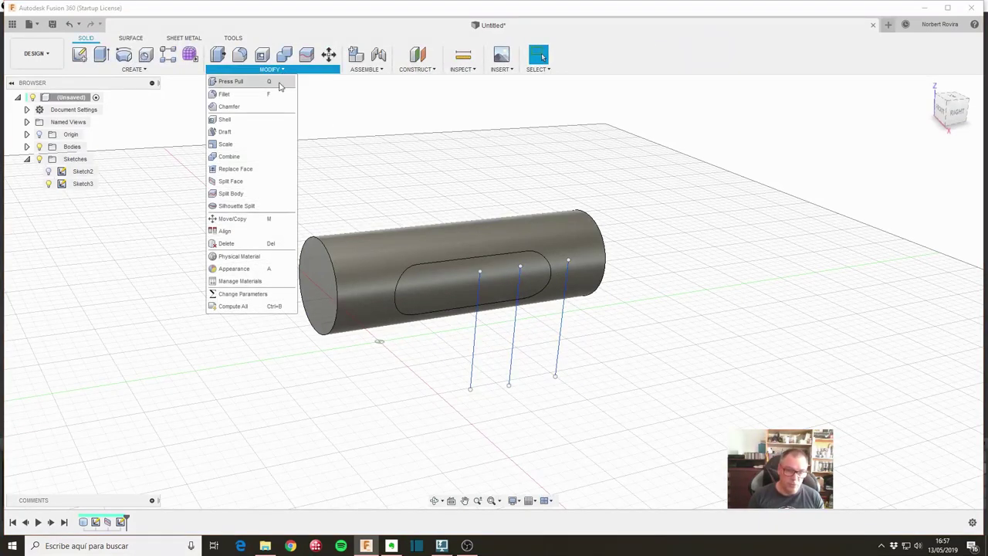
left_click(258, 183)
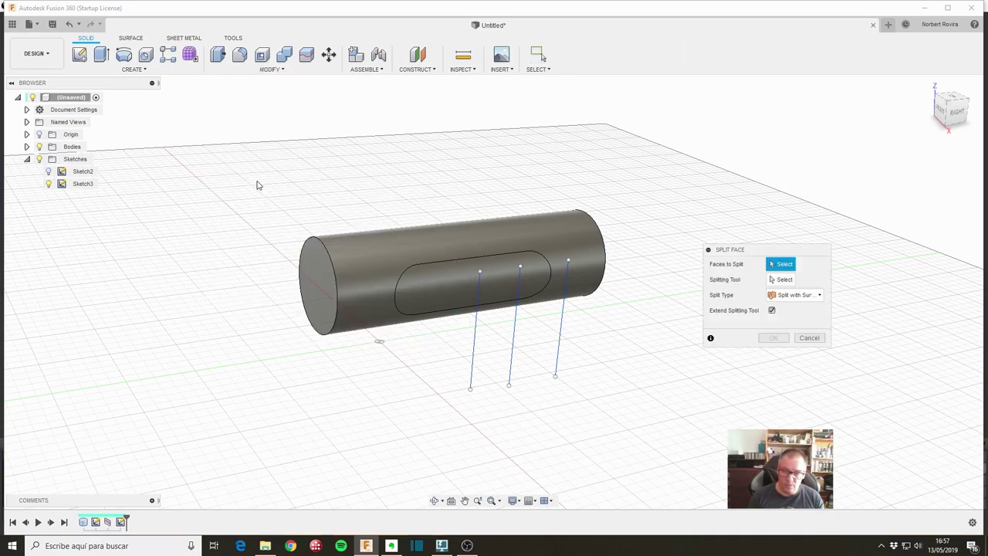
left_click(447, 282)
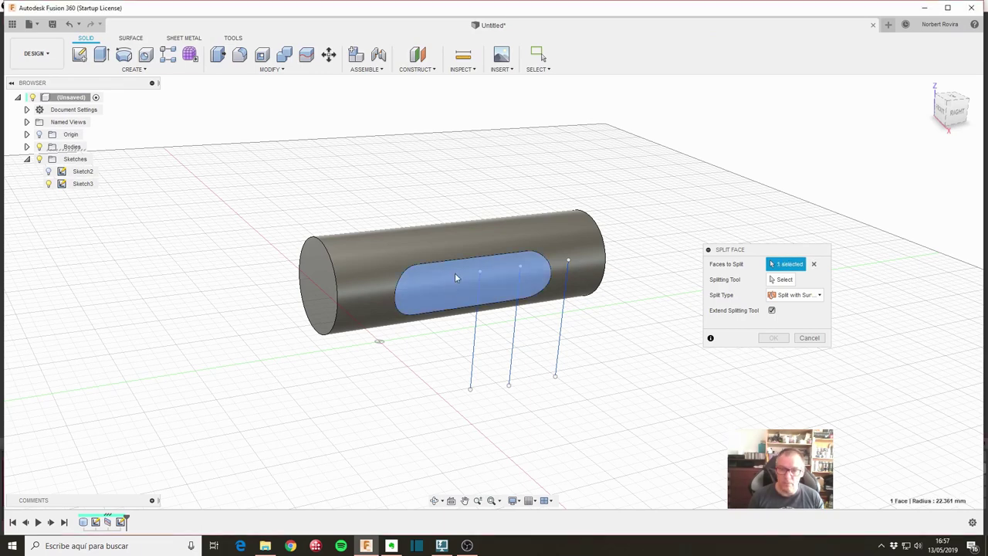
left_click(780, 280)
left_click(471, 344)
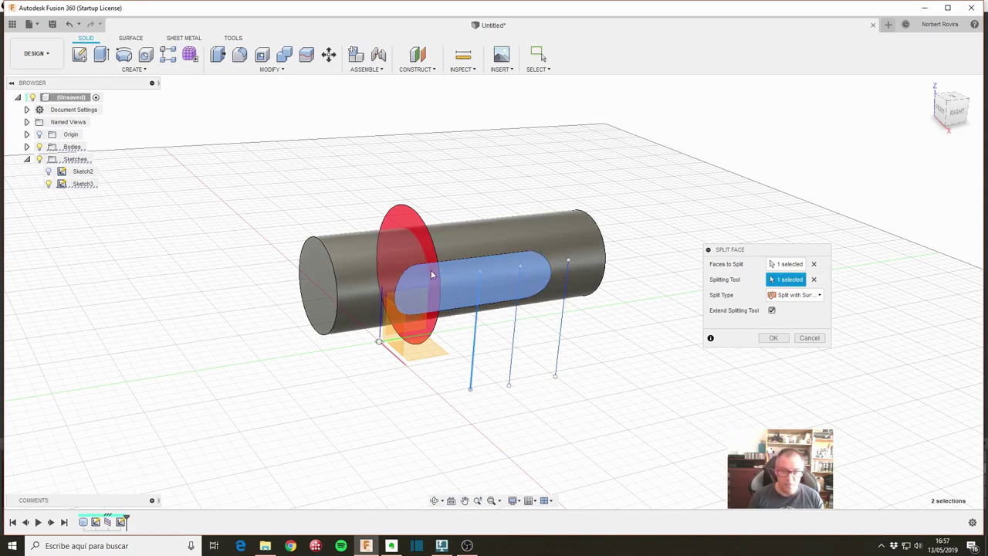
left_click(775, 338)
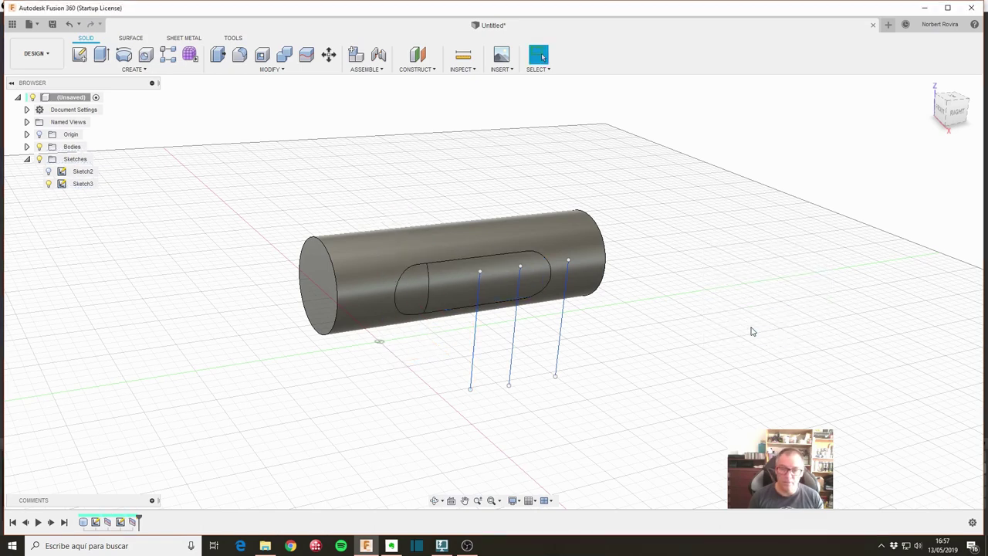
Step: Repeat Split Face on the remaining slot section using the middle line
right_click(669, 338)
left_click(675, 307)
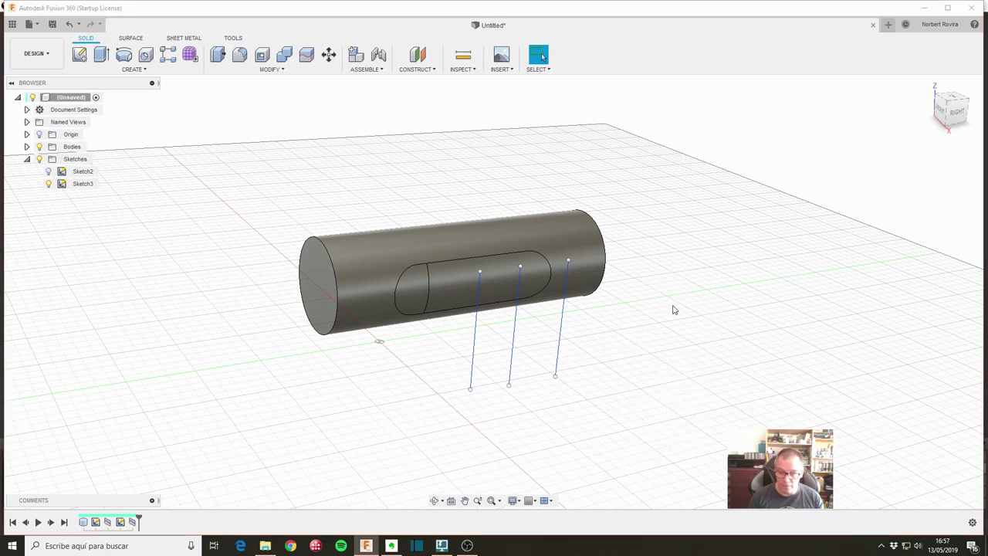
left_click(494, 274)
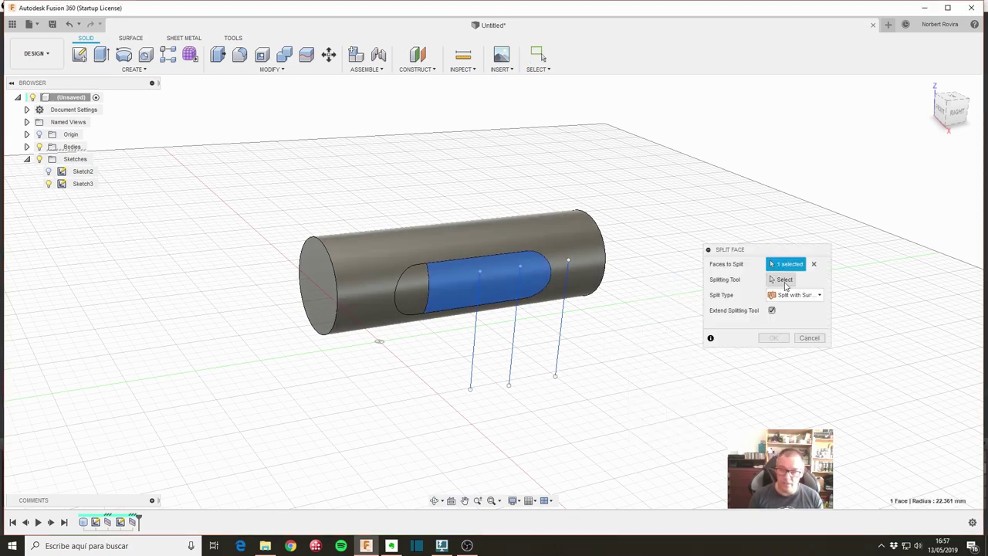
left_click(513, 348)
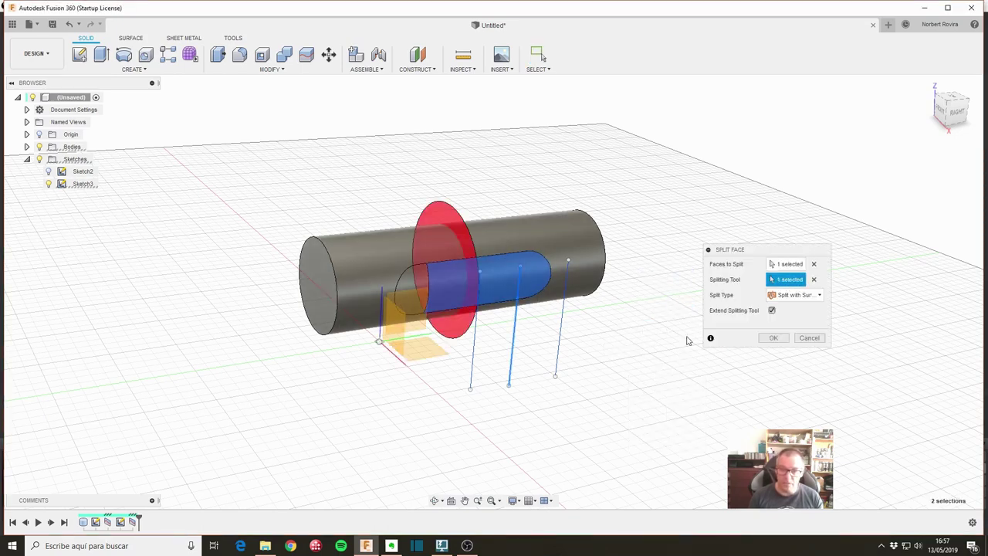
left_click(772, 338)
Step: Split the right slot section along the third line, leaving four faces
right_click(646, 331)
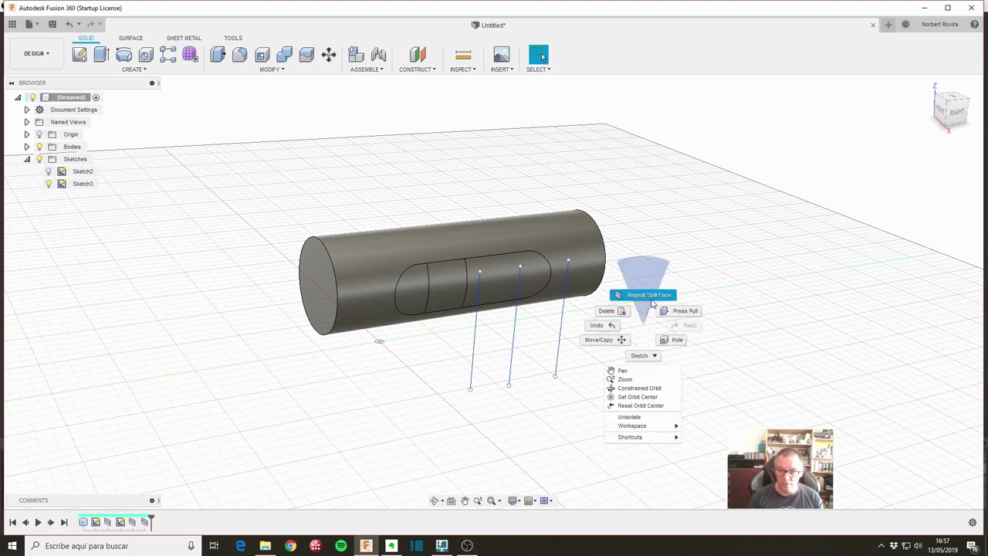
left_click(653, 303)
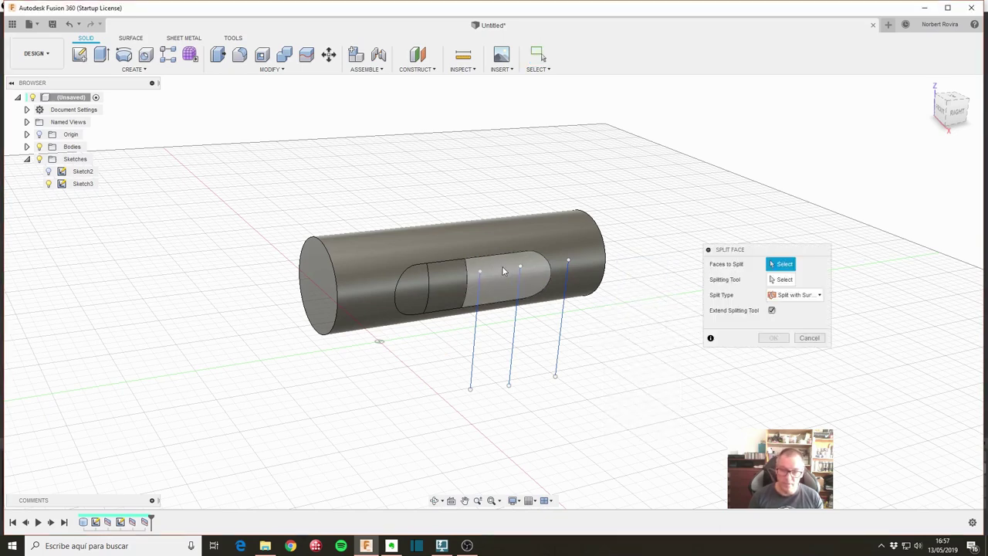
left_click(495, 271)
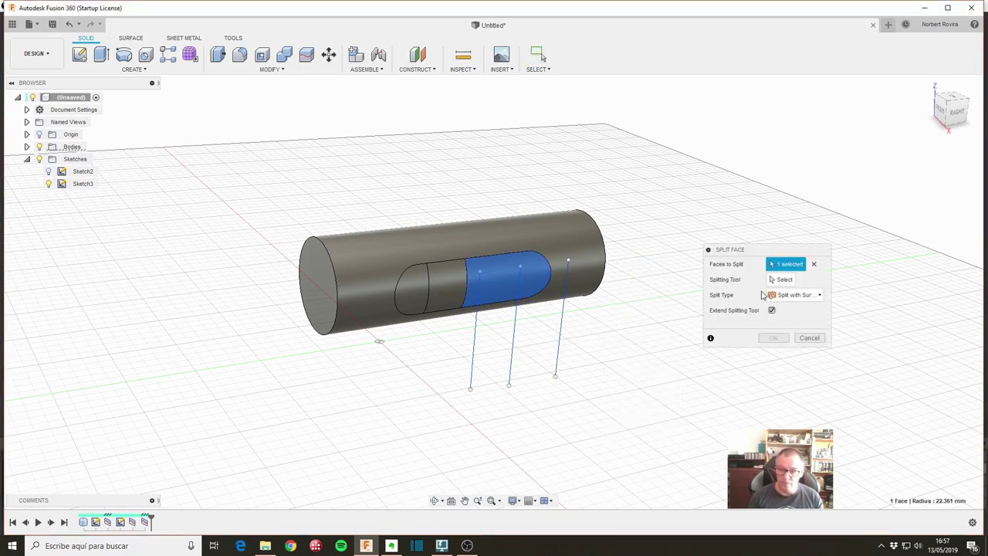
left_click(563, 324)
left_click(773, 340)
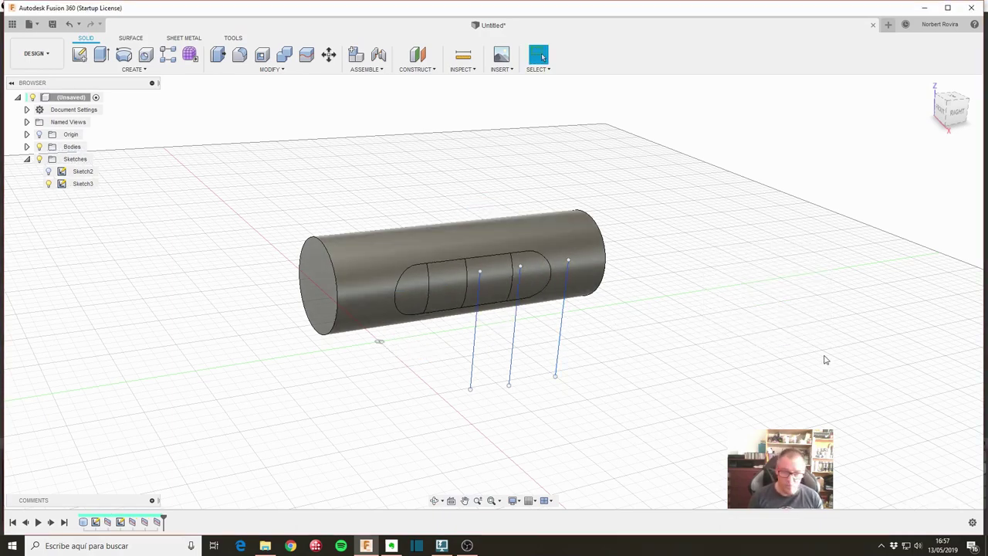
mouse_move(823, 357)
middle_mouse_down("shift")
mouse_move(787, 345)
mouse_move(805, 342)
mouse_move(811, 352)
middle_mouse_up("shift")
Step: Roll the timeline back and delete all features after the history marker to remove the splits
key("Escape")
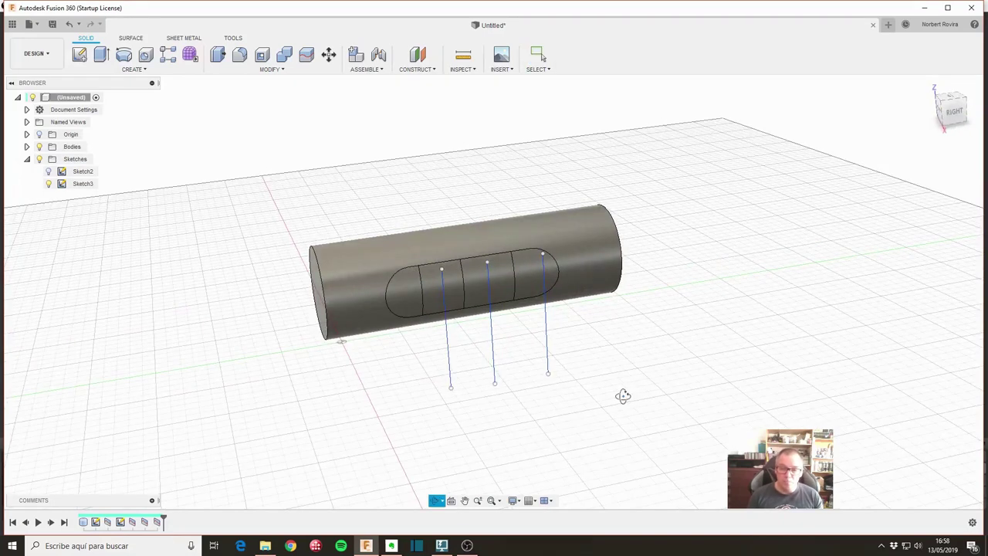
middle_click_drag(622, 397, 618, 399, "shift")
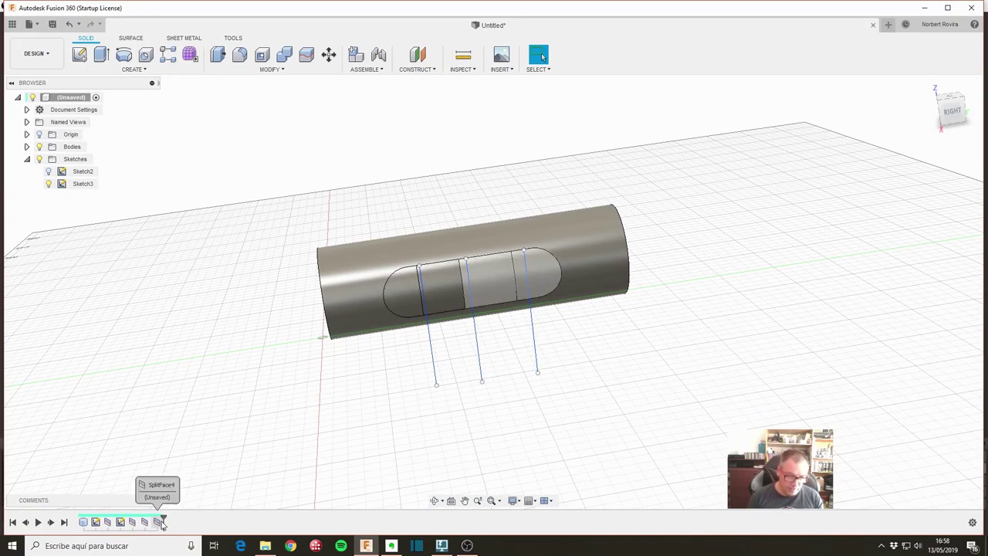
left_click_drag(163, 523, 128, 522)
right_click(132, 522)
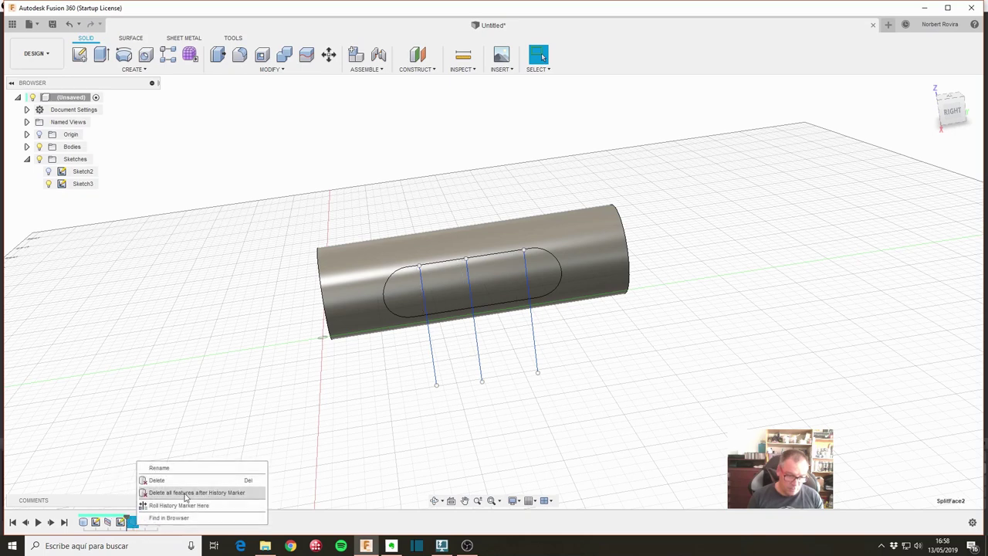
left_click(186, 493)
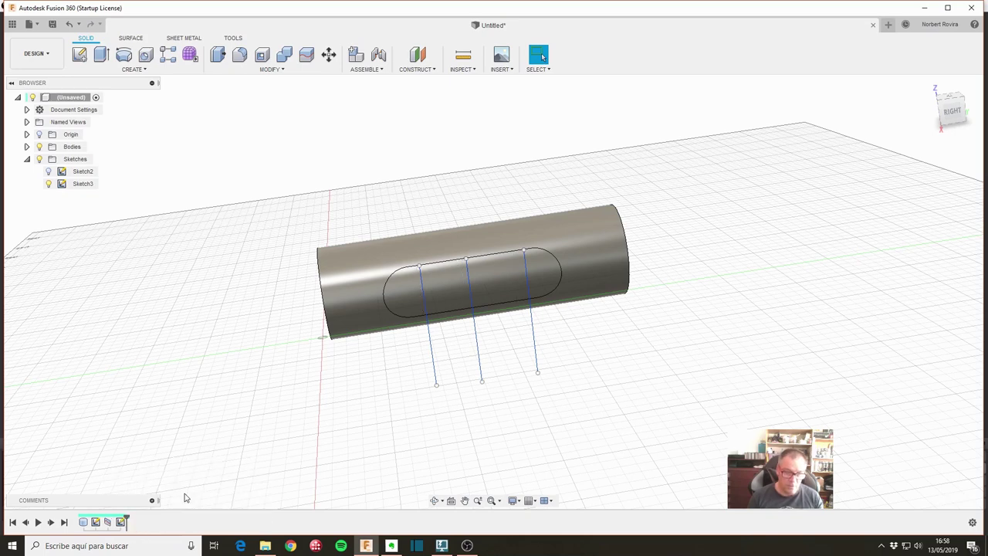
right_click(121, 522)
Step: Edit Sketch3 and delete its three vertical lines
left_click(147, 420)
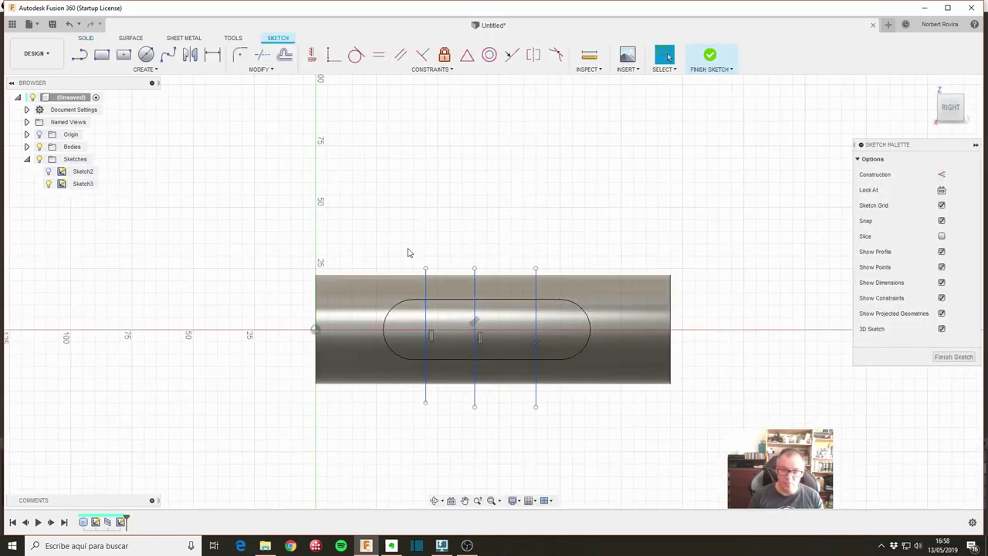
left_click_drag(409, 252, 581, 417)
key("Delete")
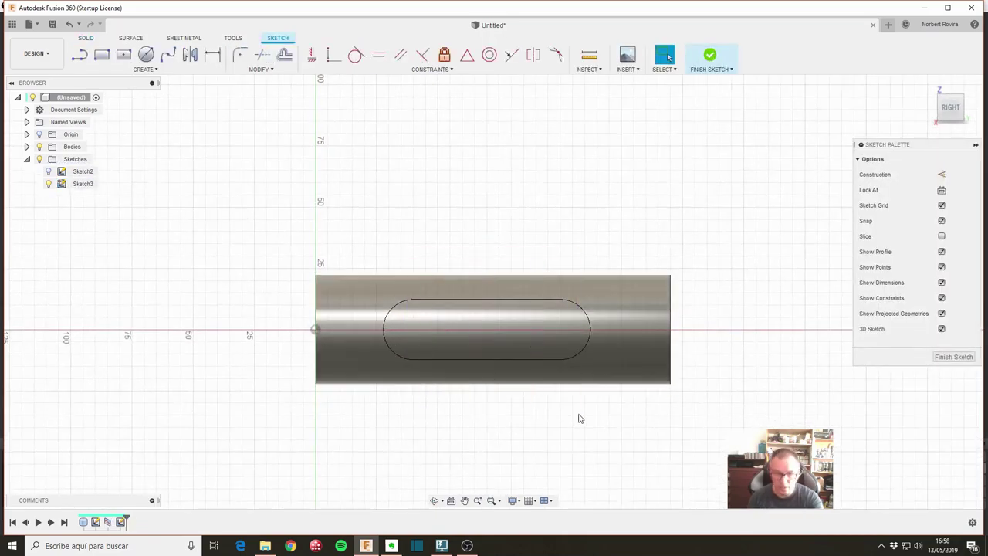
middle_click_drag(494, 217, 461, 187)
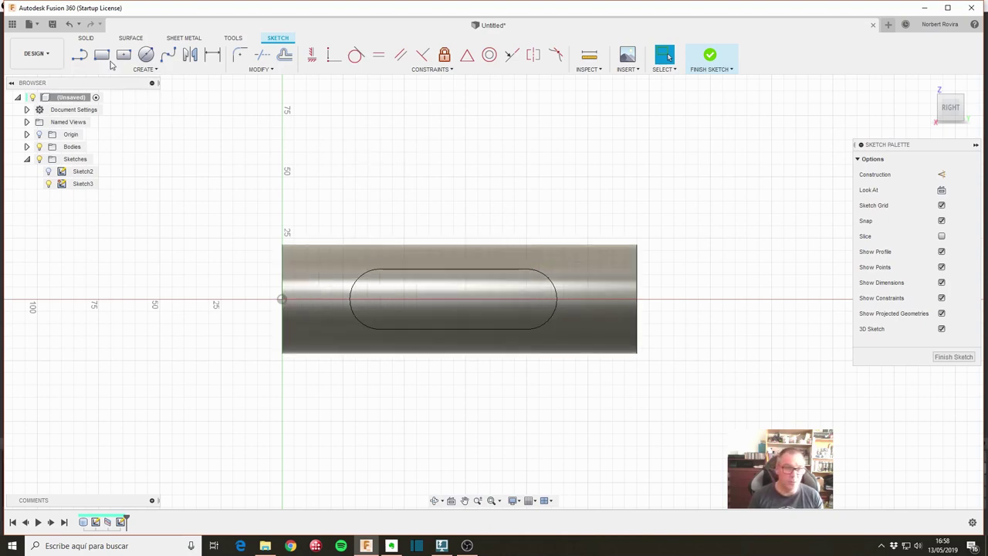
Step: Draw a zigzag line chain forming two rectangular loops across the slot, then finish the sketch
left_click(79, 54)
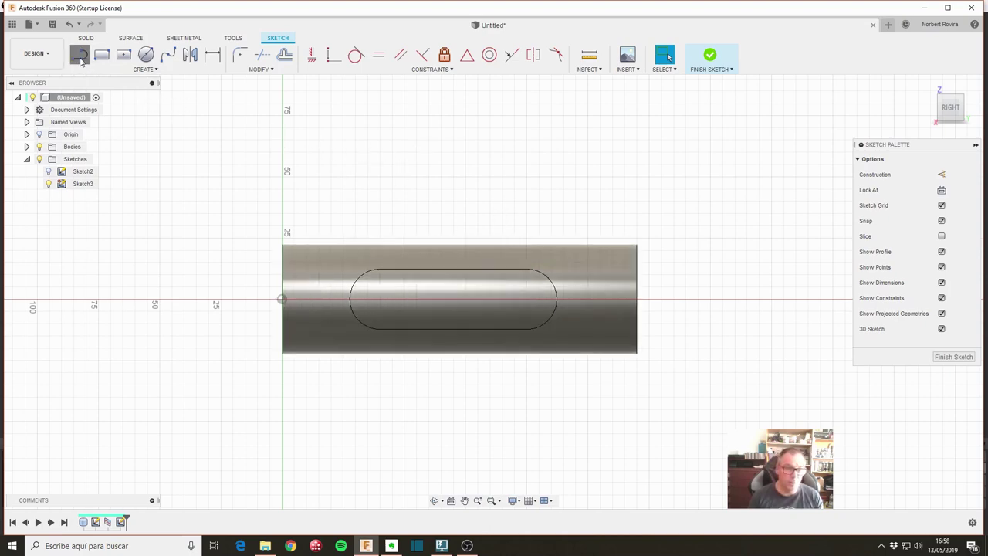
left_click(388, 230)
left_click(389, 396)
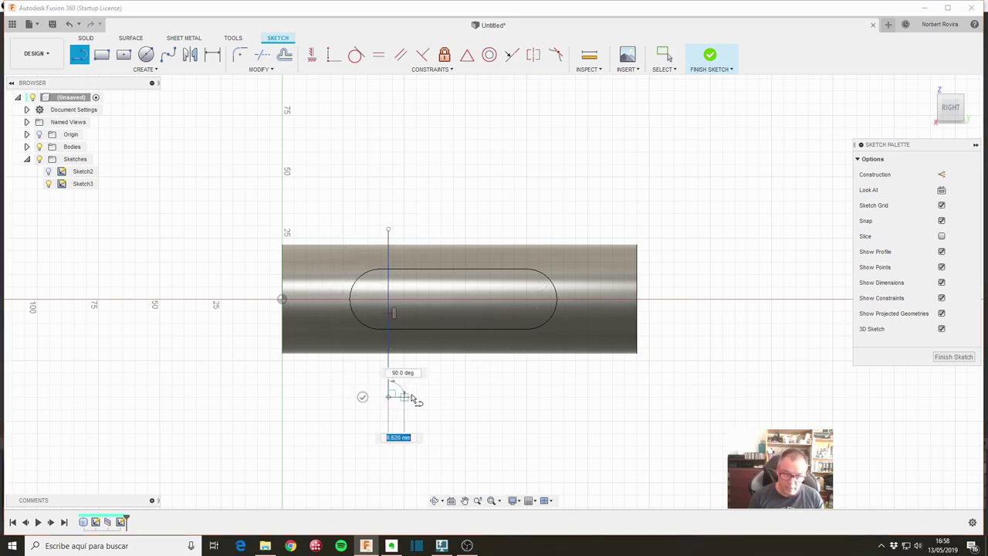
left_click(428, 396)
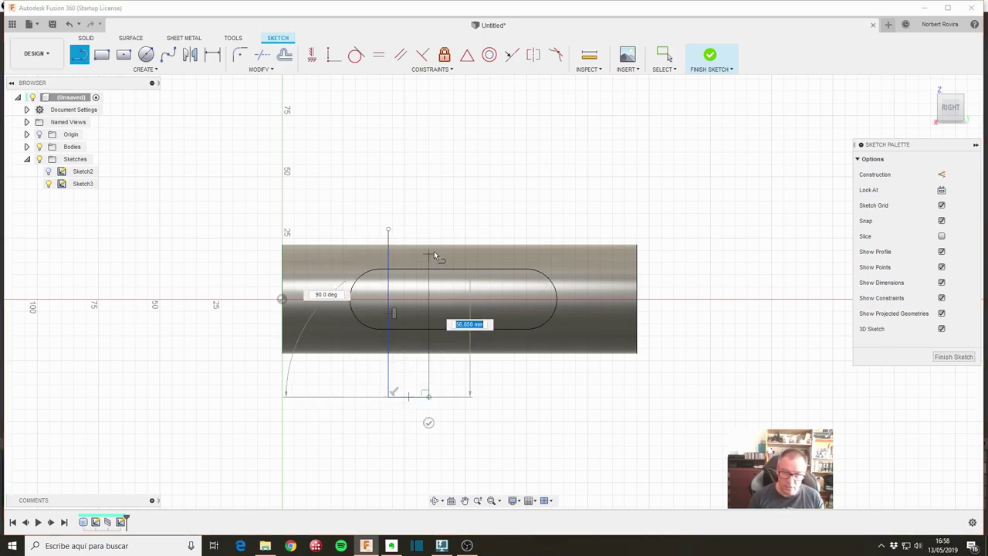
left_click(429, 226)
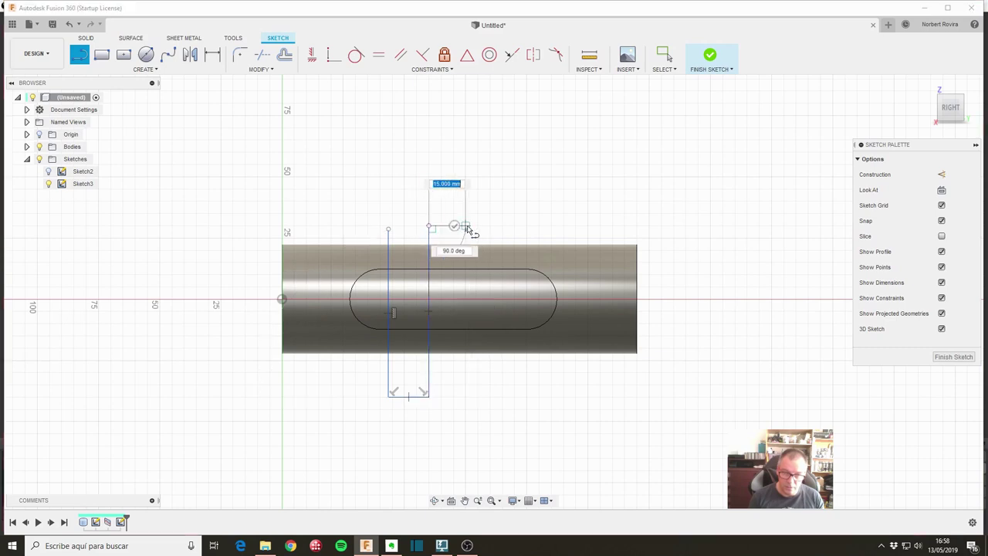
left_click(465, 226)
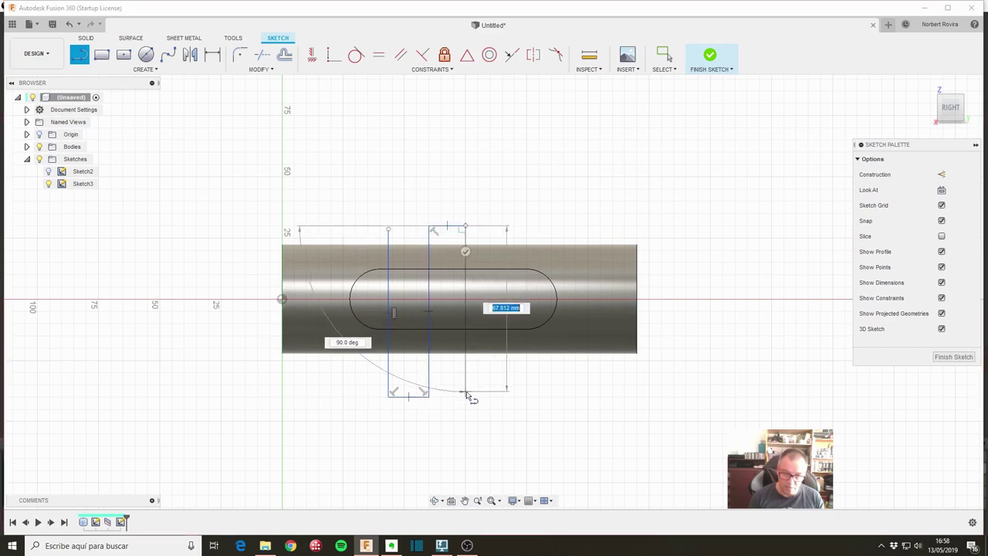
left_click(466, 396)
left_click(520, 396)
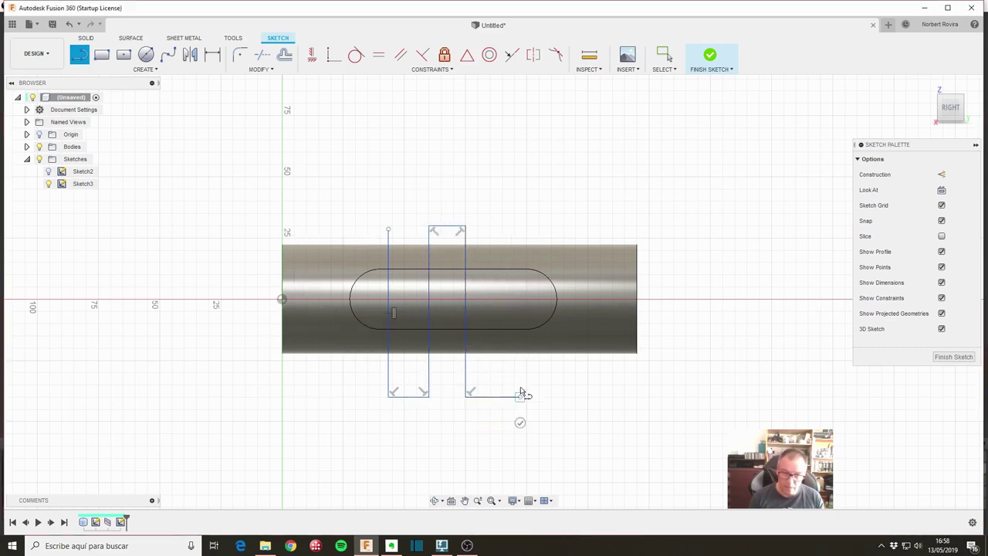
left_click(520, 226)
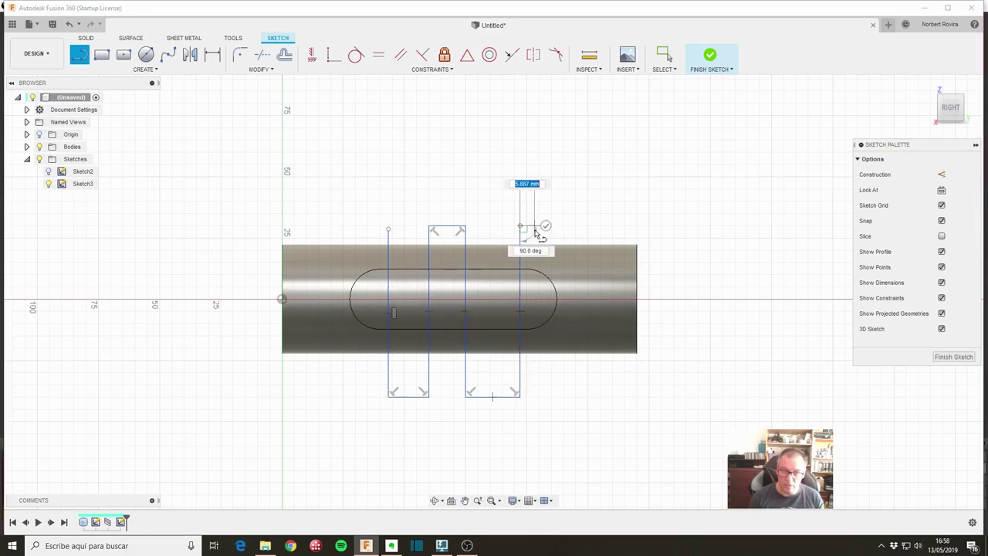
key("Escape")
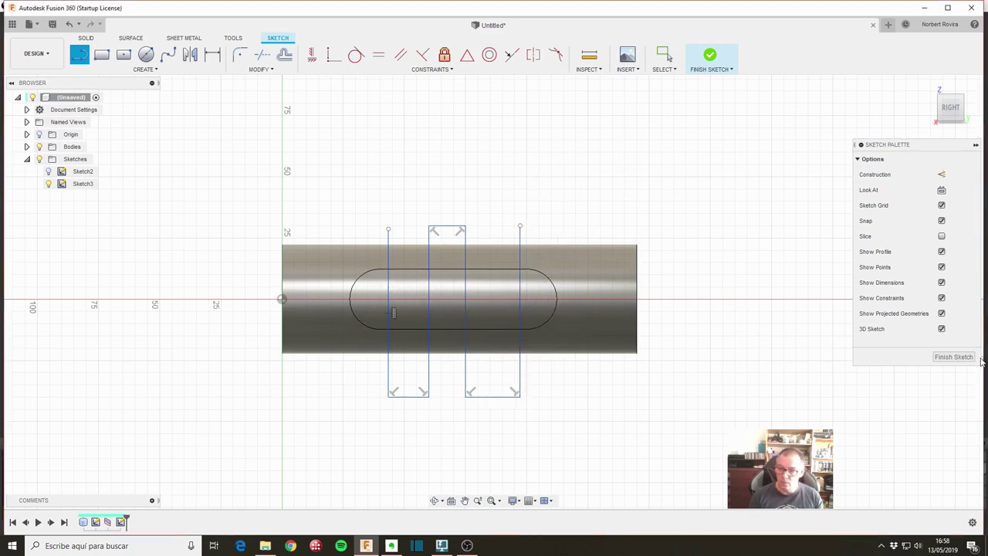
left_click(956, 358)
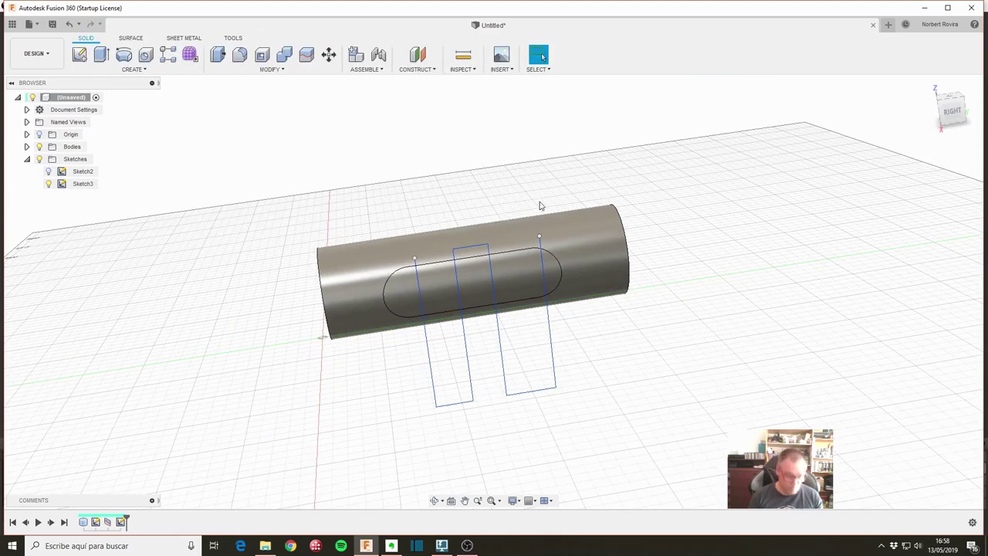
Step: In Split Face, select the oval slot face and the Sketch3 rectangles as the splitting tool
key("s")
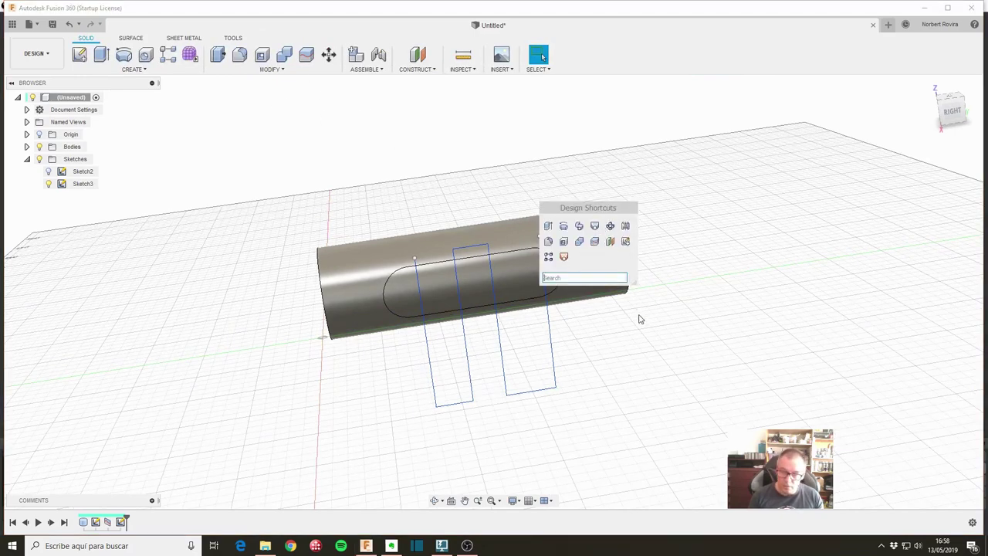
left_click(277, 70)
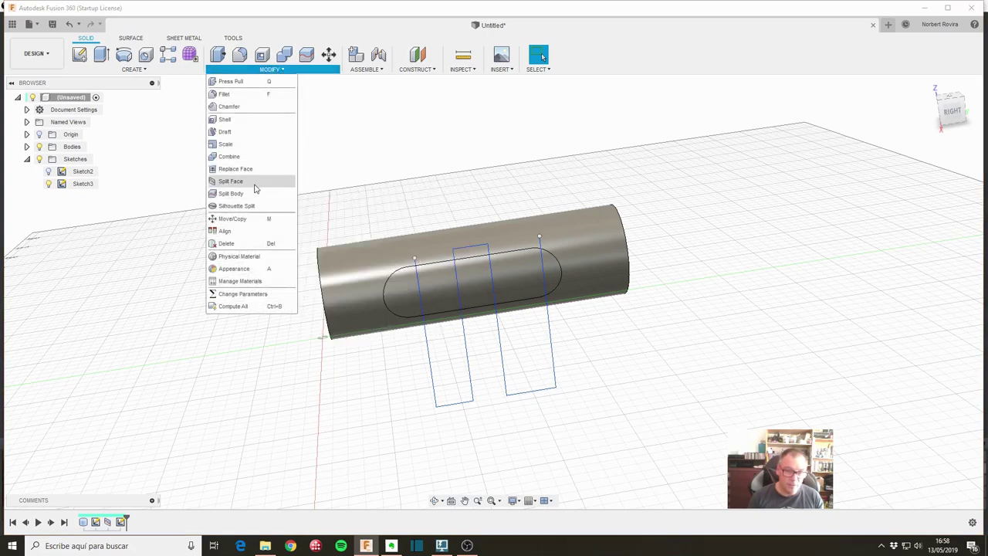
left_click(255, 184)
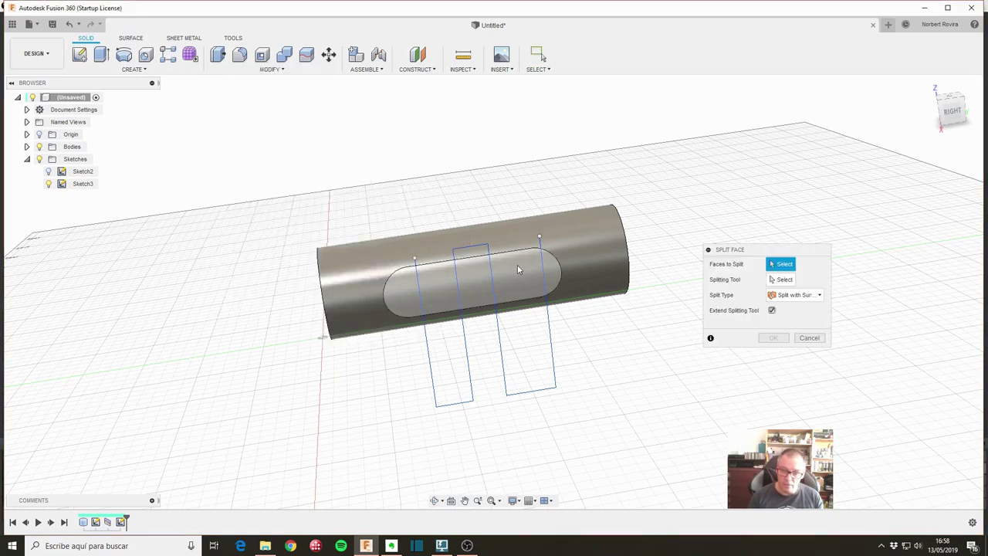
left_click(517, 264)
left_click(787, 279)
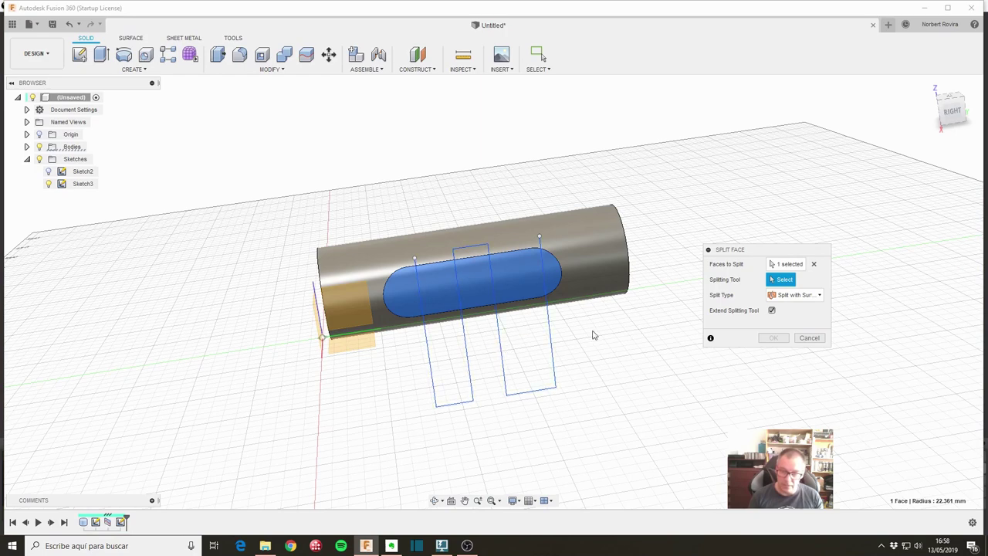
left_click(435, 383)
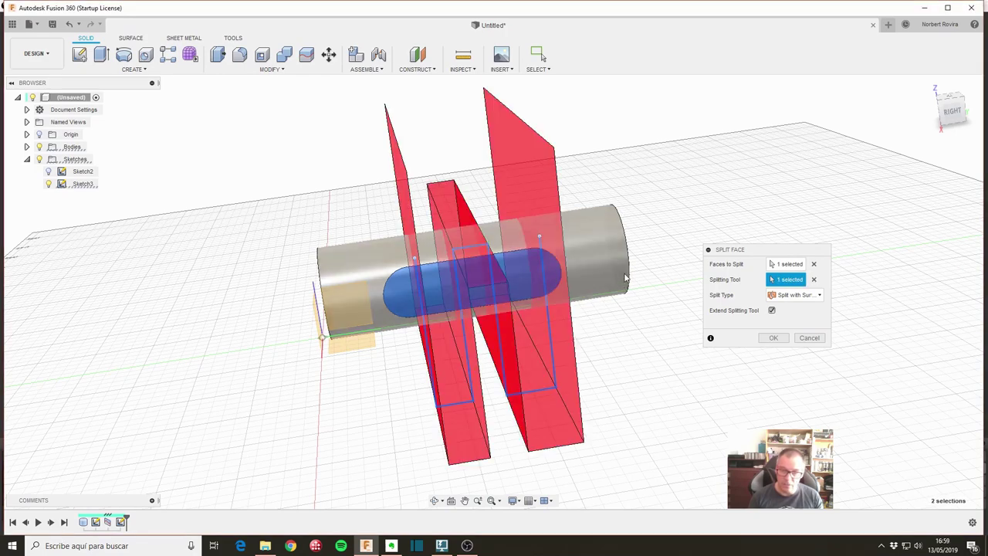
mouse_move(621, 341)
middle_mouse_down("shift")
mouse_move(617, 328)
mouse_move(662, 350)
middle_mouse_up("shift")
Step: Apply the face split and orbit to inspect the sectioned slot
left_click(773, 338)
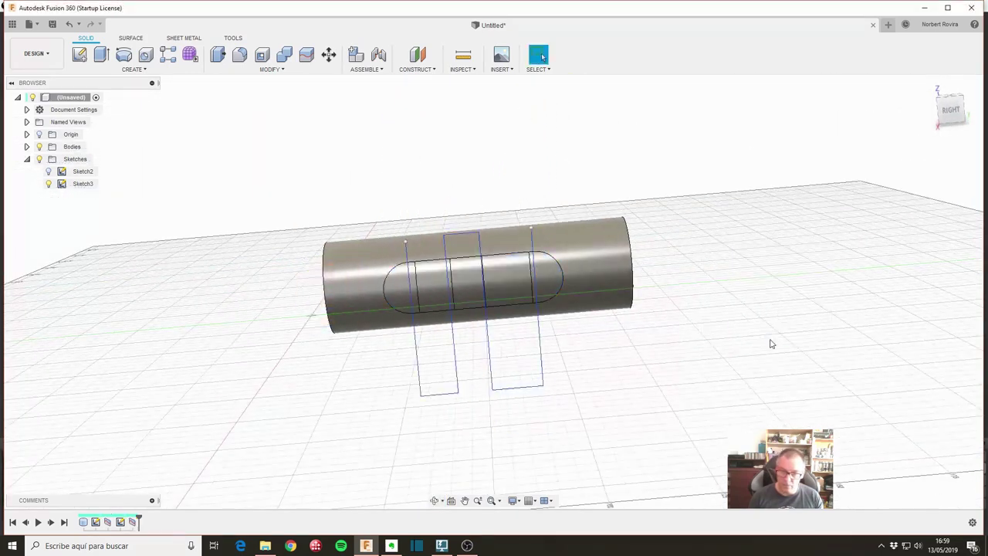
mouse_move(453, 374)
middle_mouse_down("shift")
mouse_move(349, 375)
mouse_move(379, 378)
mouse_move(477, 270)
middle_mouse_up("shift")
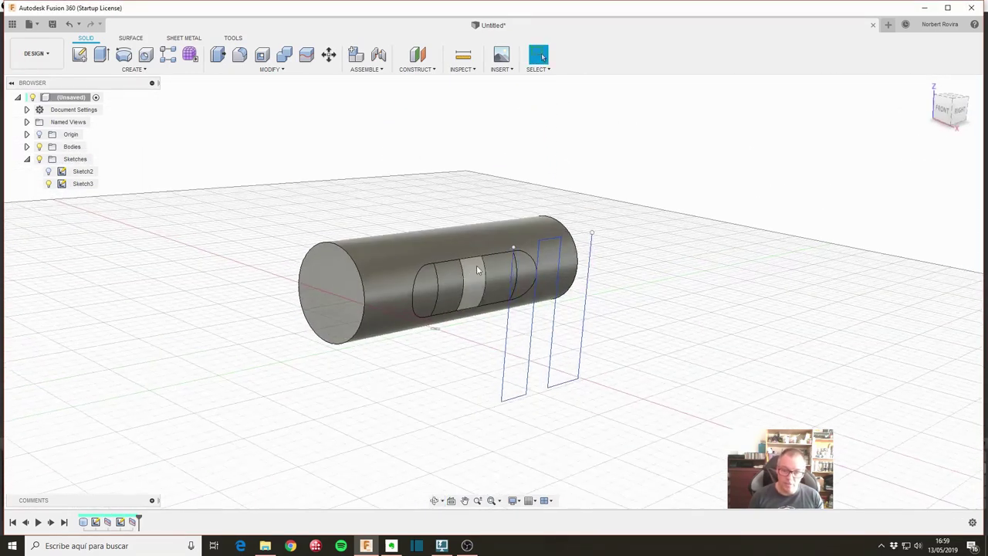
middle_click_drag(678, 345, 589, 335, "shift")
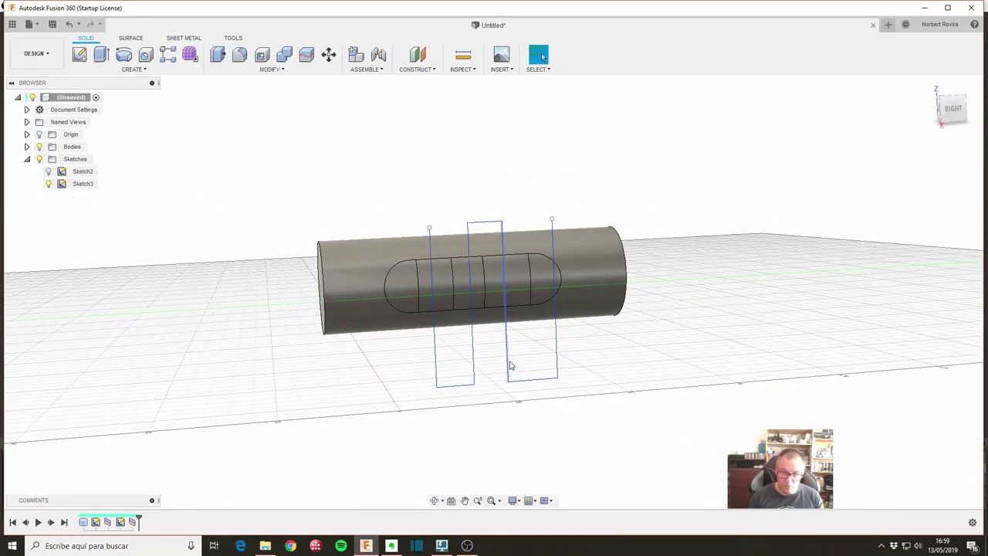
Step: In the right-side view, shift the right rectangle's vertical edge slightly rightward and reopen Sketch3
left_click_drag(509, 366, 514, 366)
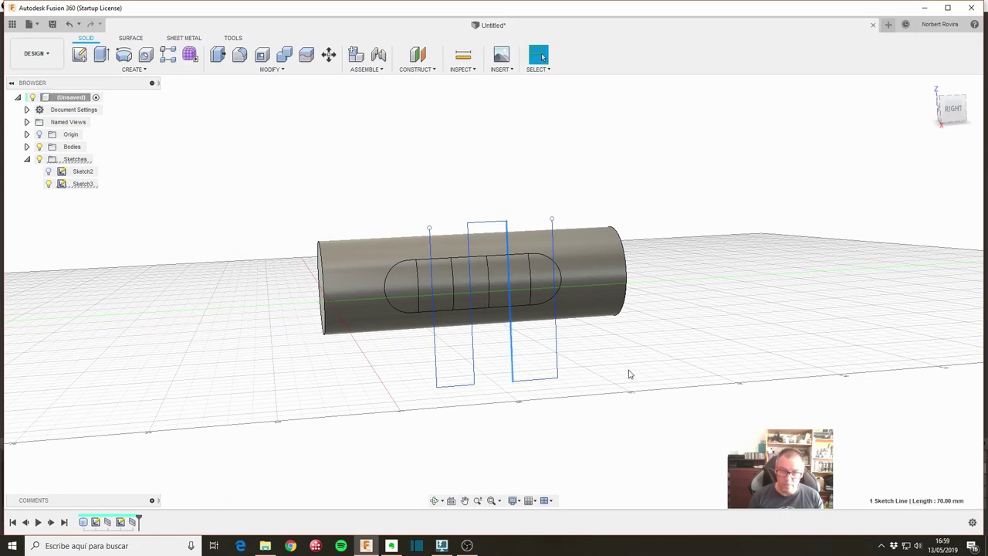
left_click(954, 109)
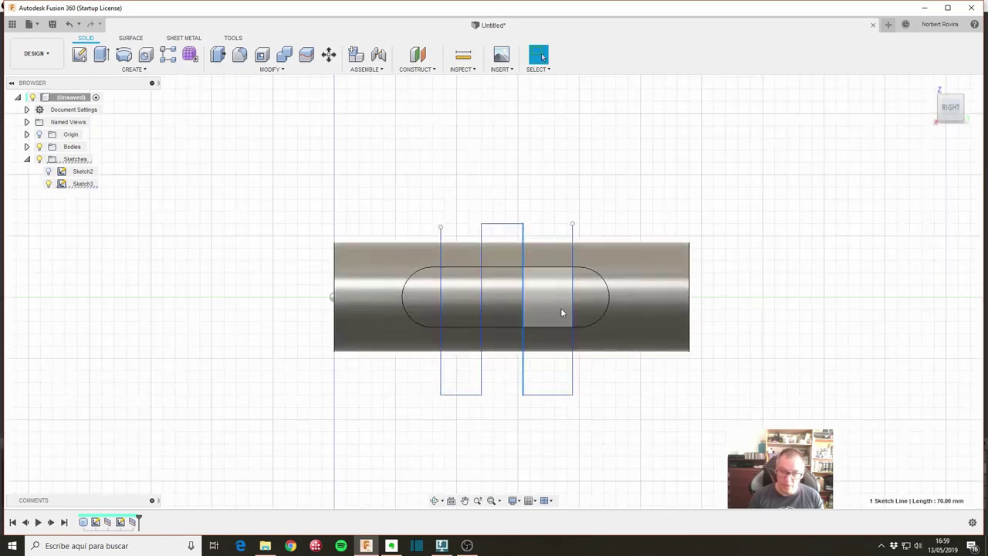
left_click_drag(524, 369, 529, 371)
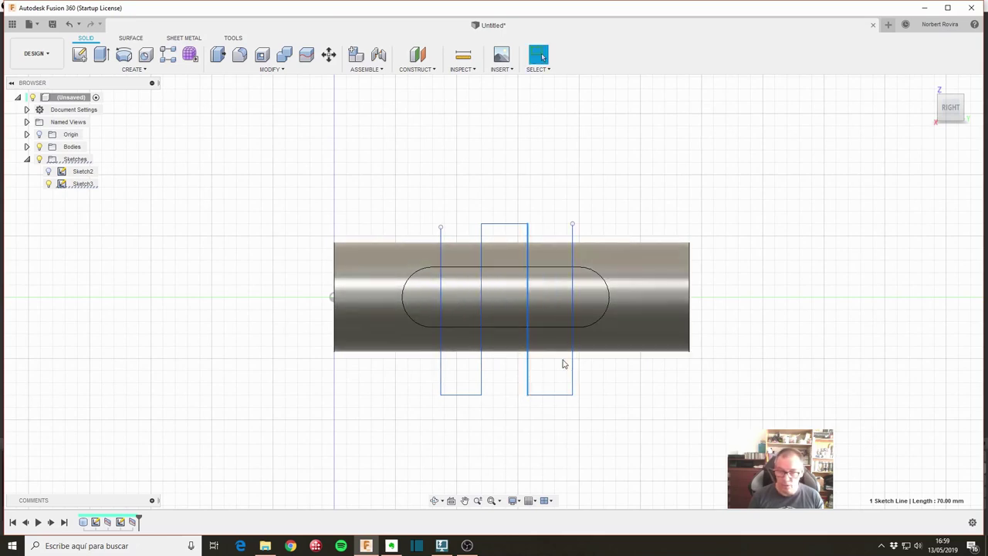
double_click(130, 523)
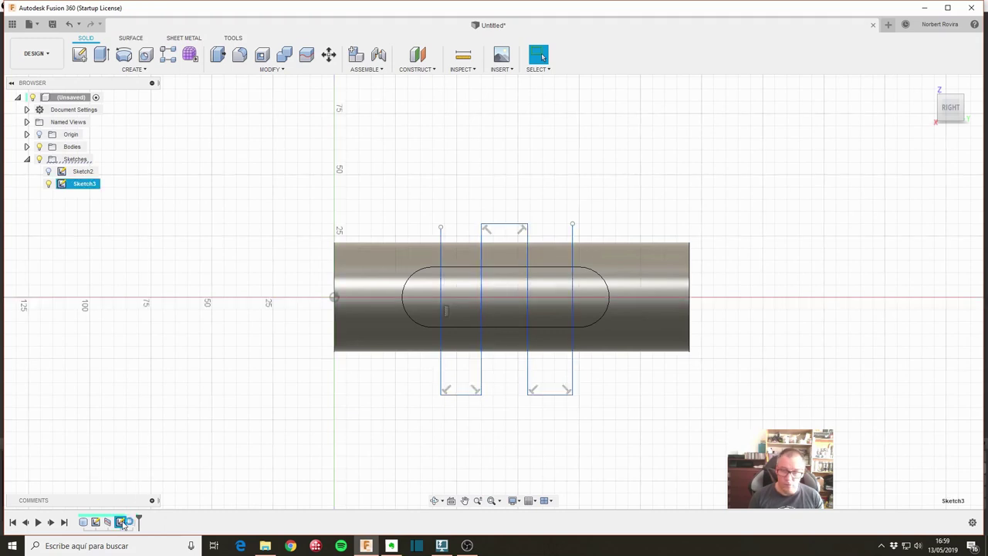
Step: Dimension the bottom edges of both rectangles to 17 mm wide, then finish Sketch3
key("d")
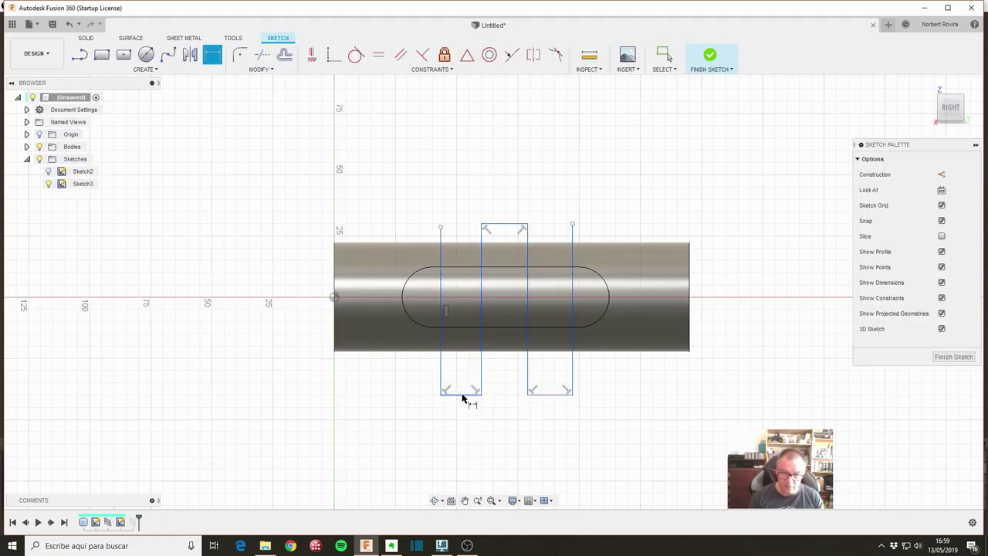
left_click(462, 395)
left_click(464, 423)
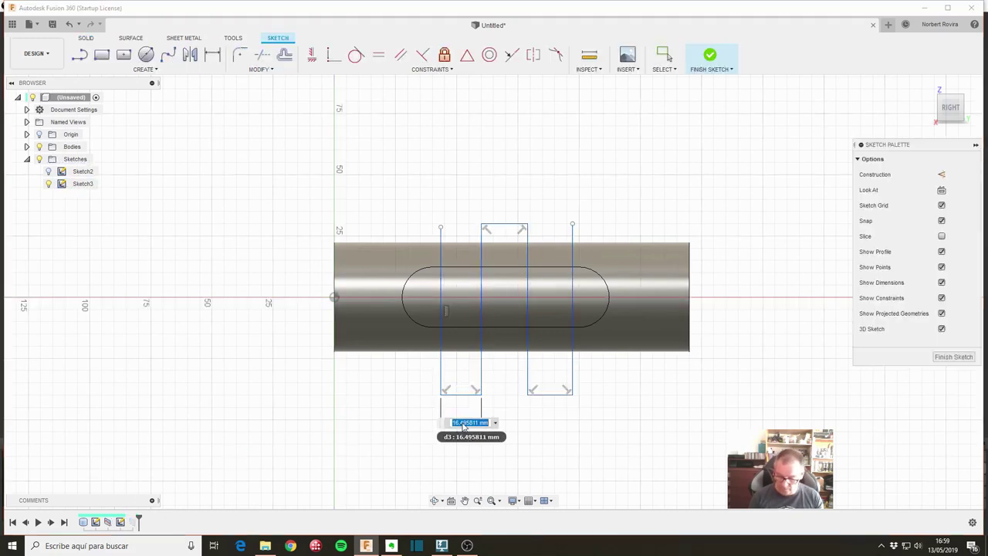
type("17")
key("Return")
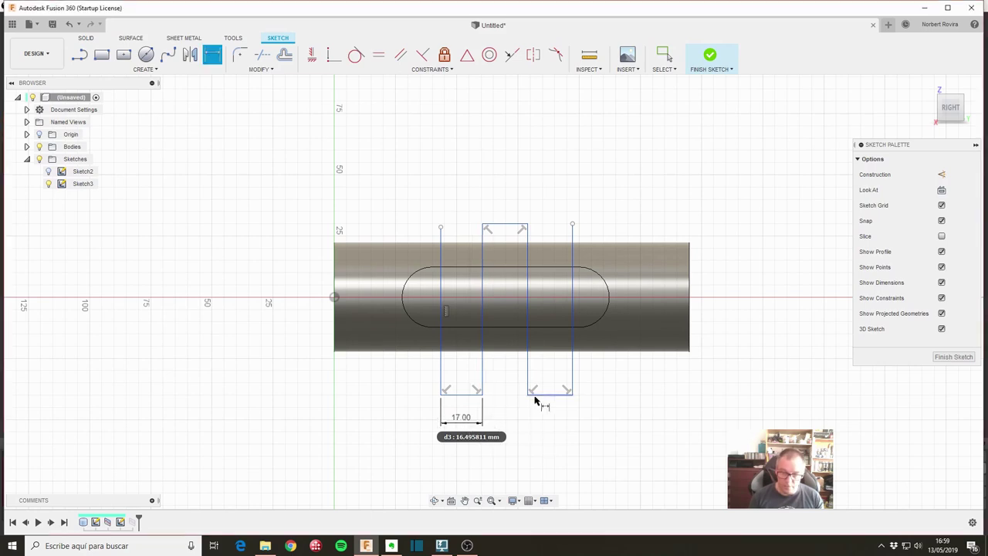
left_click(548, 395)
left_click(545, 419)
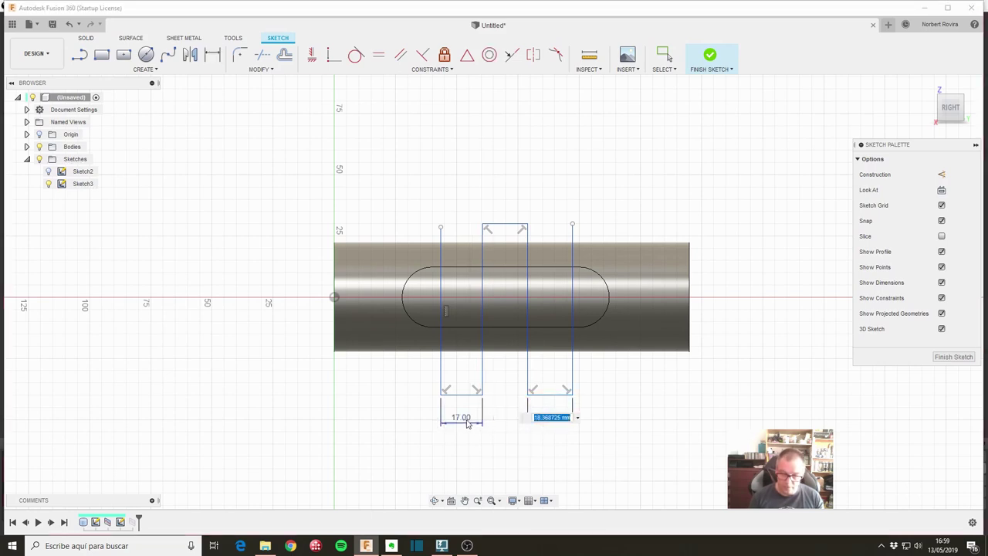
key("Return")
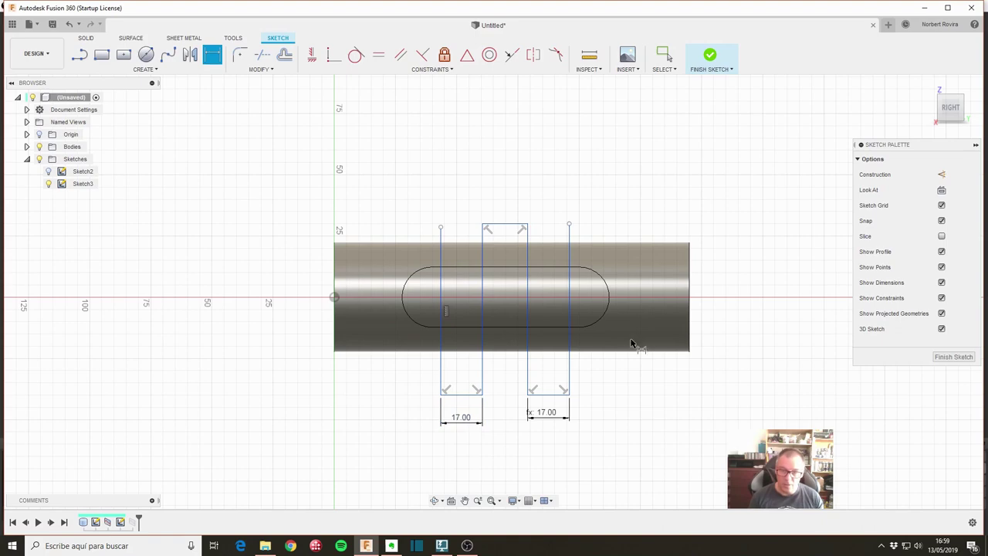
left_click(953, 357)
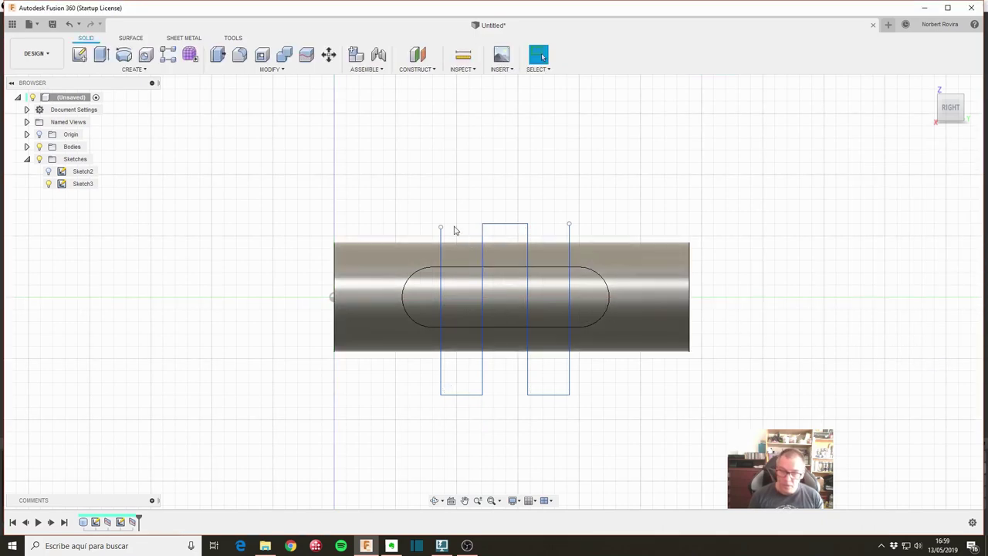
mouse_move(456, 230)
middle_mouse_down("shift")
mouse_move(431, 200)
mouse_move(441, 209)
middle_mouse_up("shift")
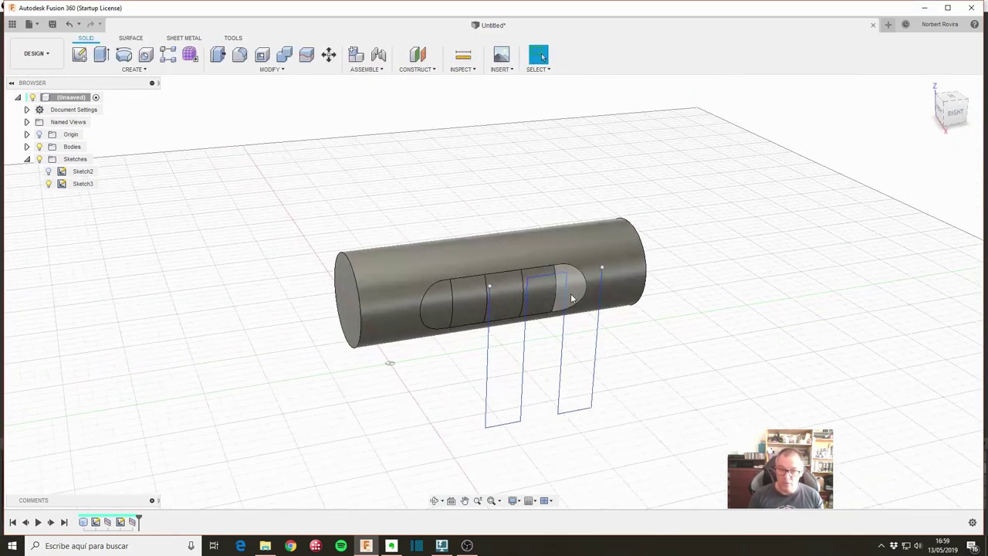
middle_click_drag(612, 355, 607, 336, "shift")
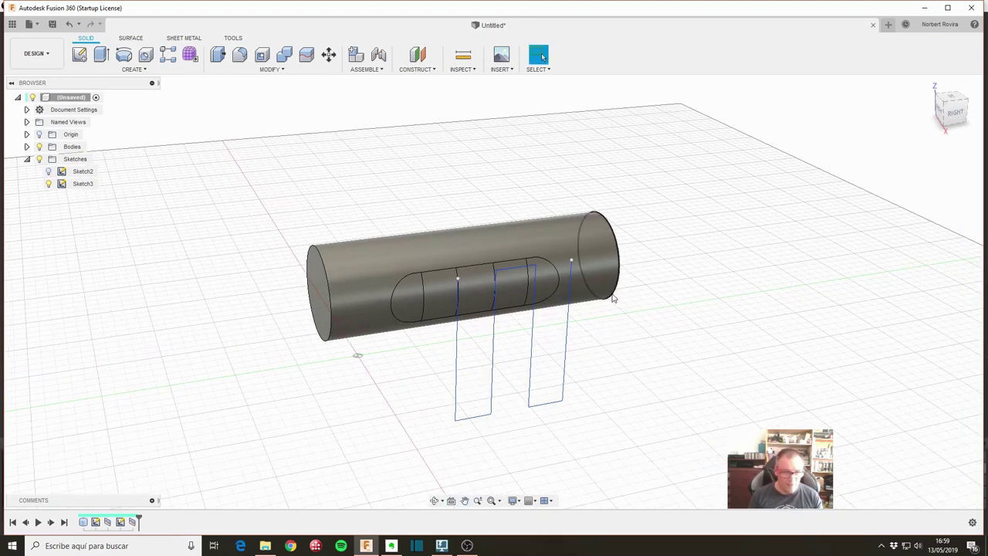